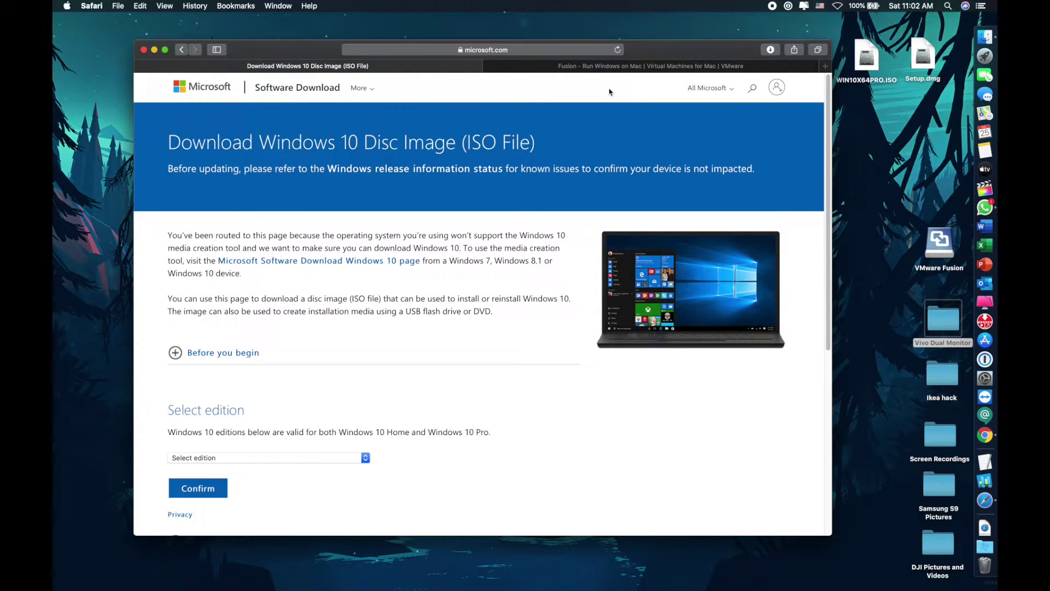
# Glance over the VMware Fusion product page, then return to the Windows 10 disc image page
pyautogui.click(622, 69)
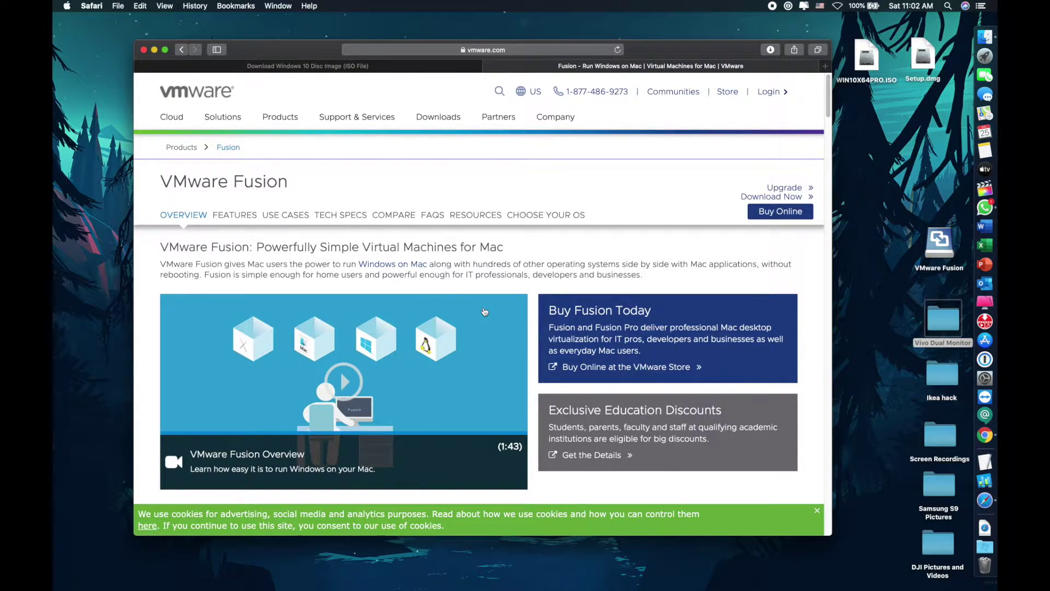
pyautogui.scroll(-7, 484, 310)
pyautogui.scroll(3, 483, 311)
pyautogui.scroll(5, 484, 310)
pyautogui.click(379, 69)
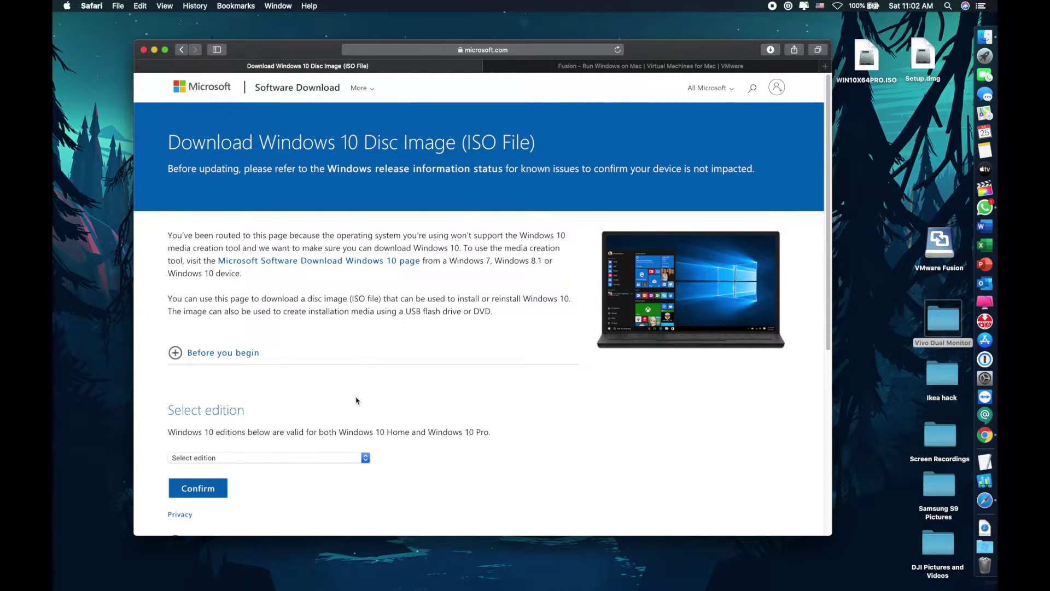
# Select the Windows 10 edition and confirm it
pyautogui.scroll(-2, 292, 402)
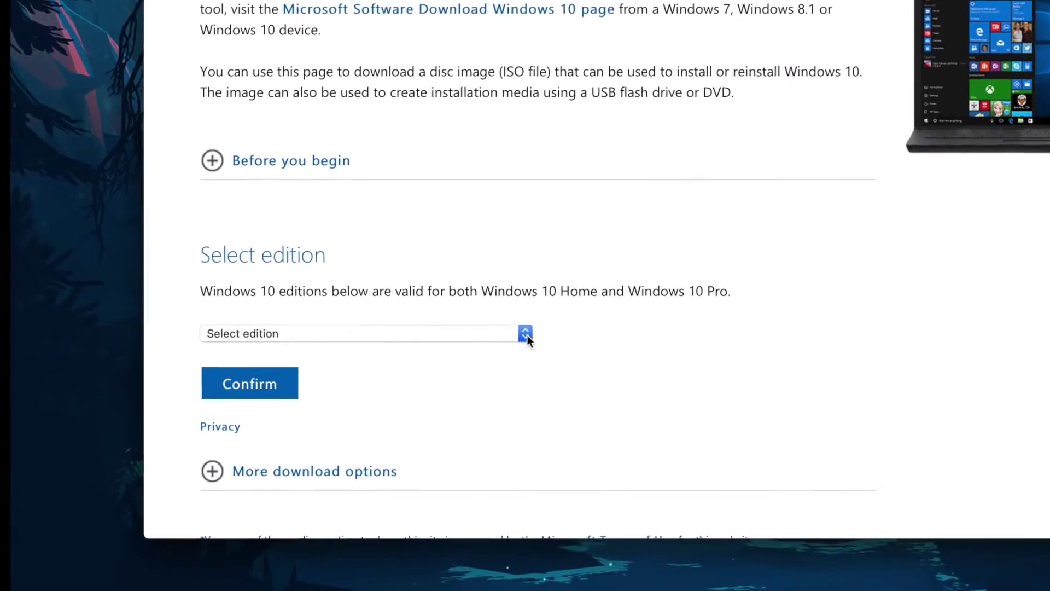
pyautogui.click(365, 410)
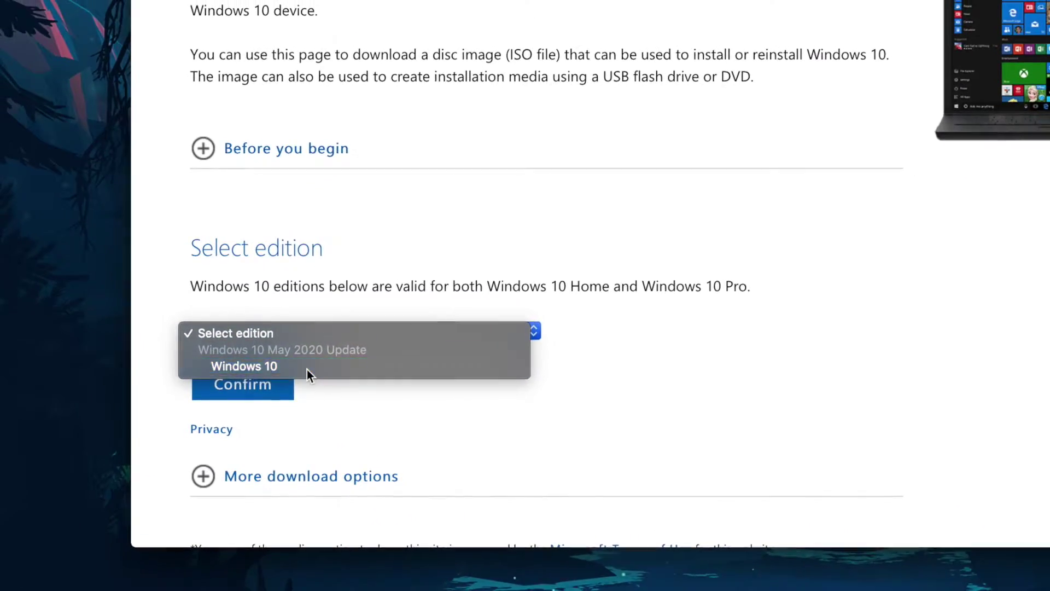
pyautogui.click(309, 369)
pyautogui.click(253, 388)
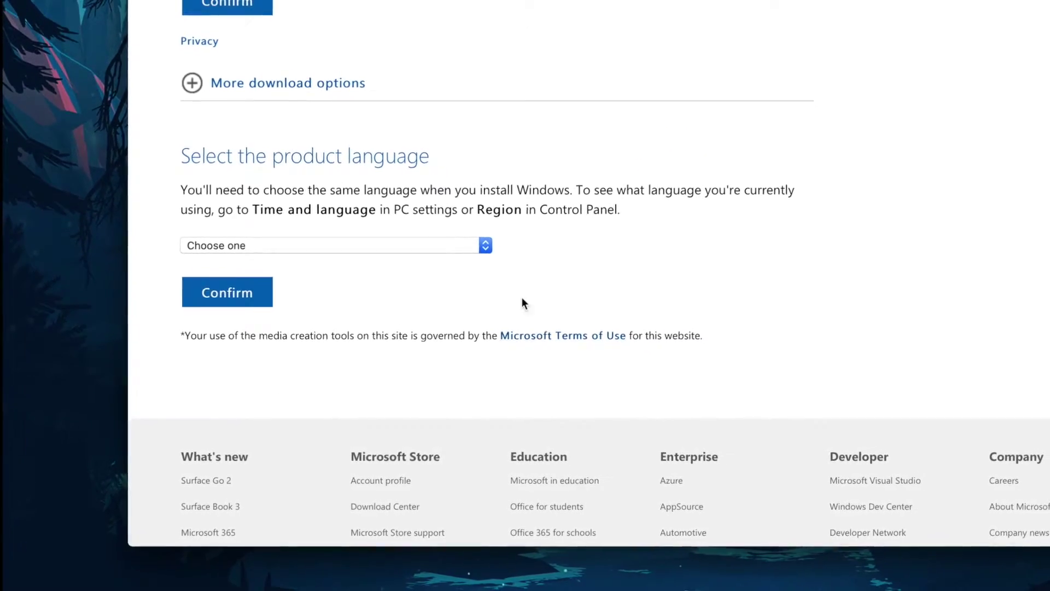
# Choose English as the product language and confirm to reveal the 64-bit and 32-bit links
pyautogui.click(430, 281)
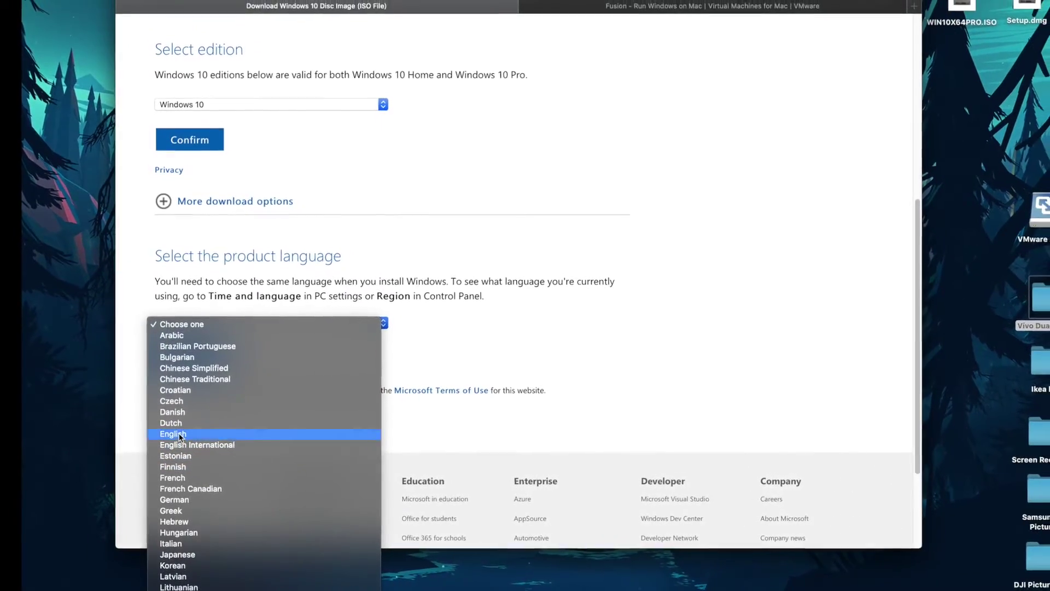
pyautogui.click(178, 430)
pyautogui.click(198, 361)
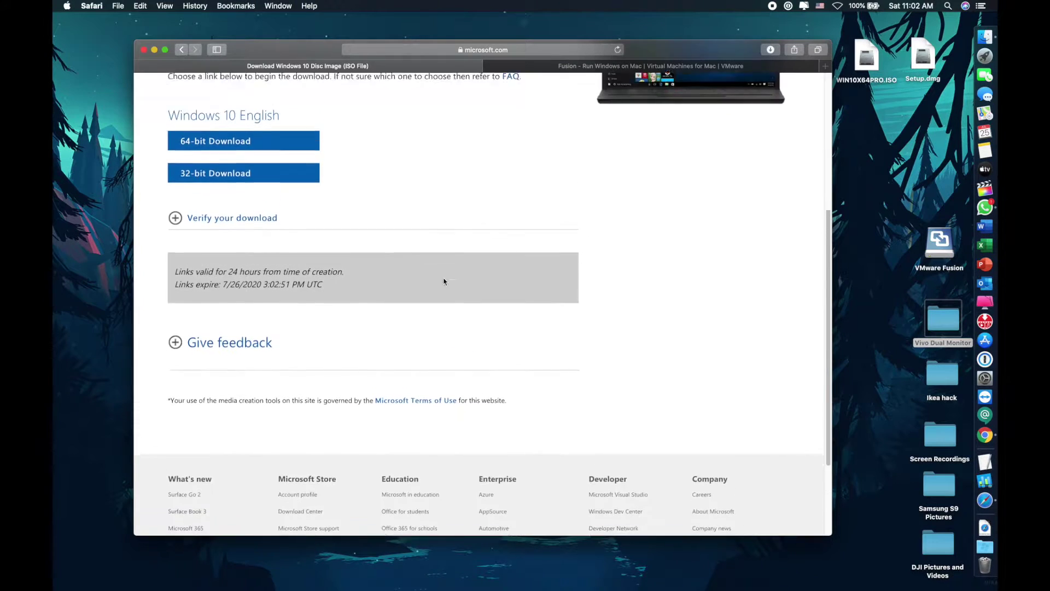
pyautogui.scroll(1, 465, 290)
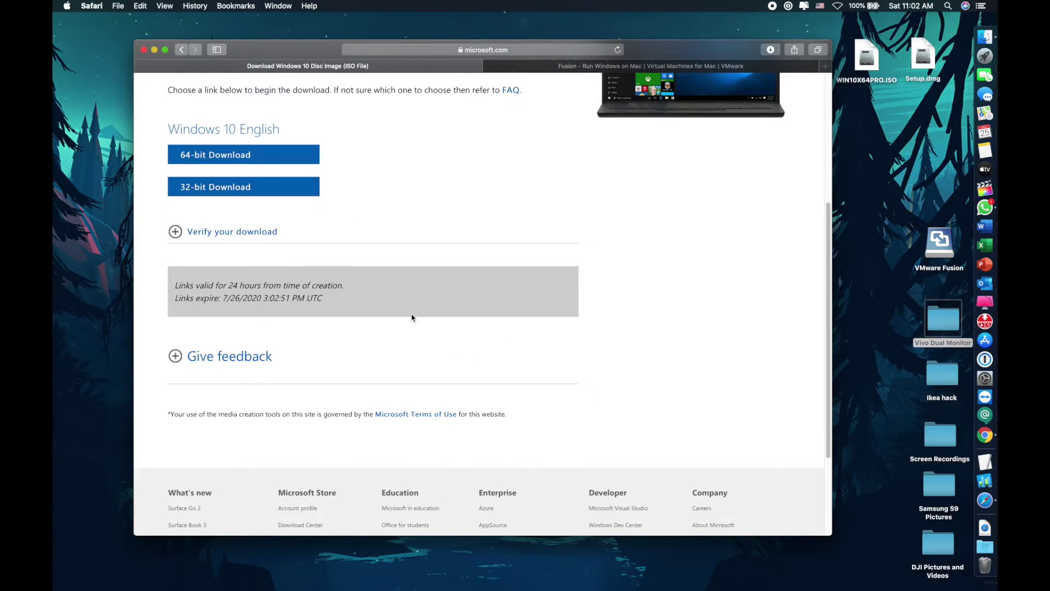
pyautogui.scroll(5, 413, 321)
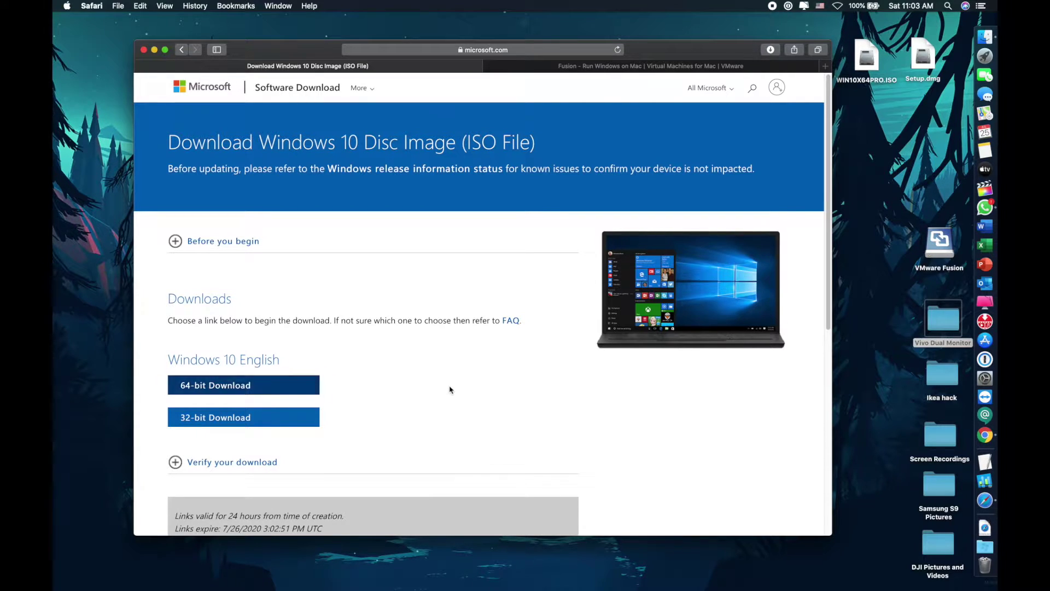
# Download VMware Fusion from its Download Now page and select Setup.dmg on the desktop
pyautogui.click(600, 67)
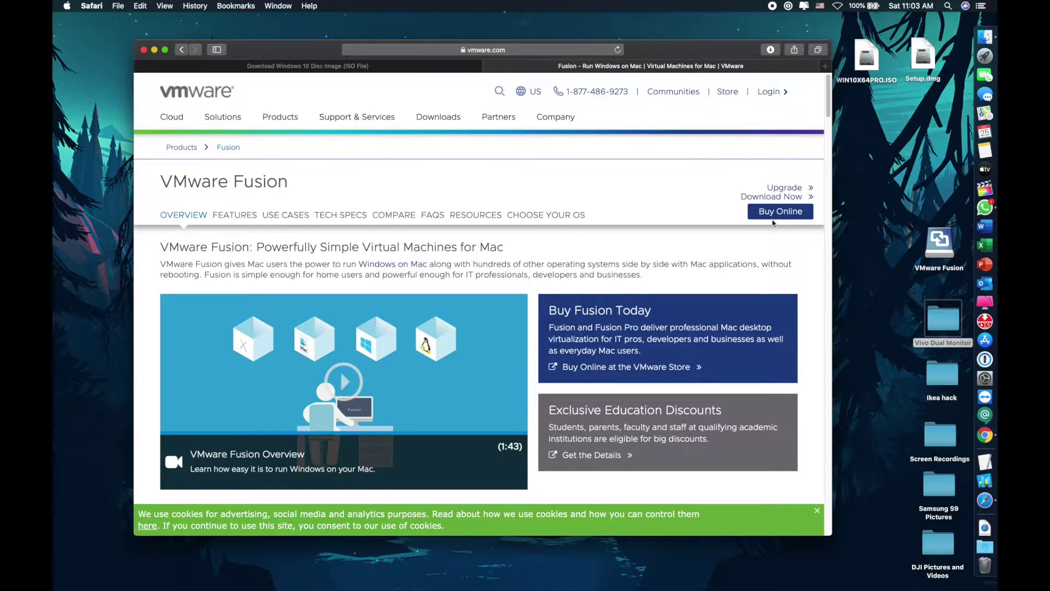
pyautogui.click(781, 197)
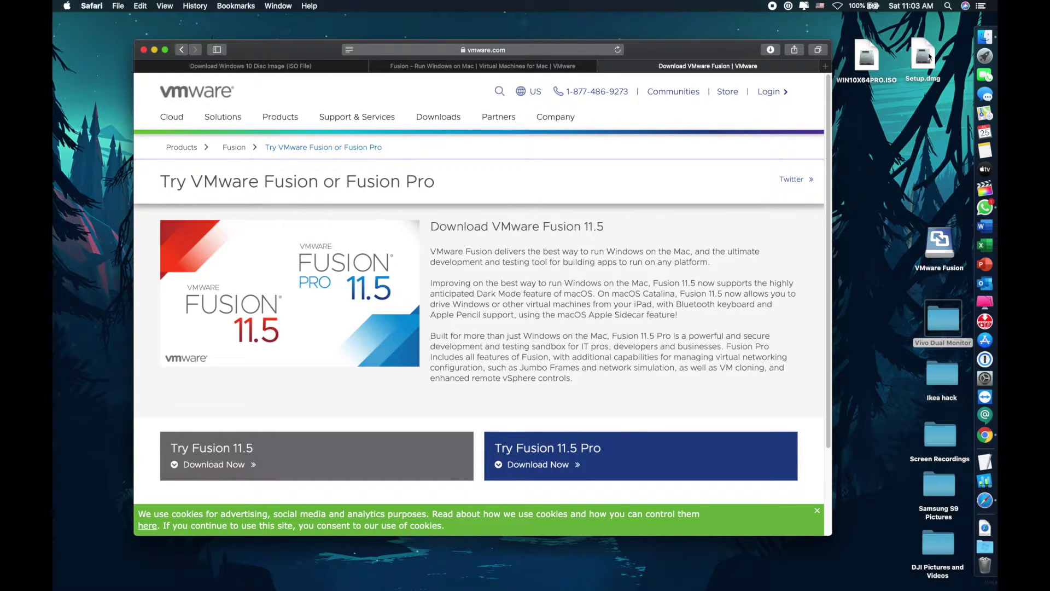
pyautogui.click(927, 59)
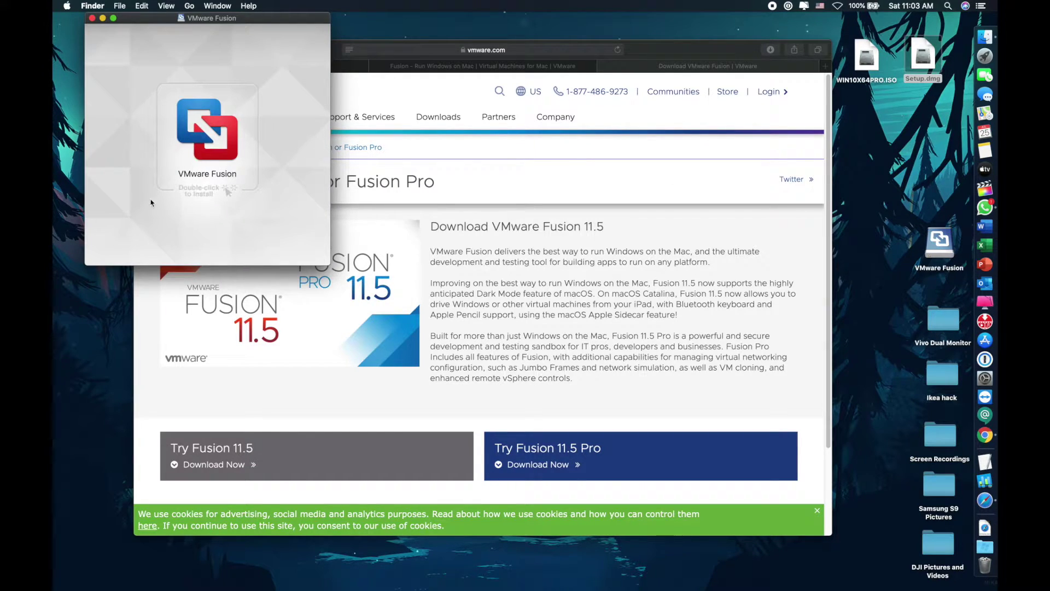
# Launch the VMware Fusion installer and authorize it with the administrator password
pyautogui.doubleClick(202, 141)
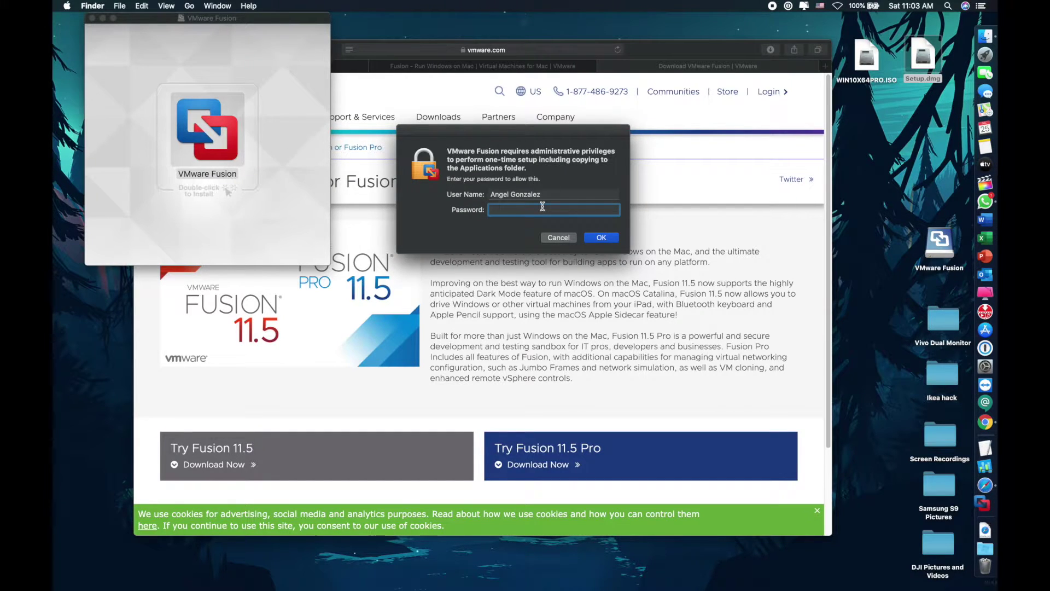
pyautogui.write('p•••••••••')
pyautogui.press('Return')
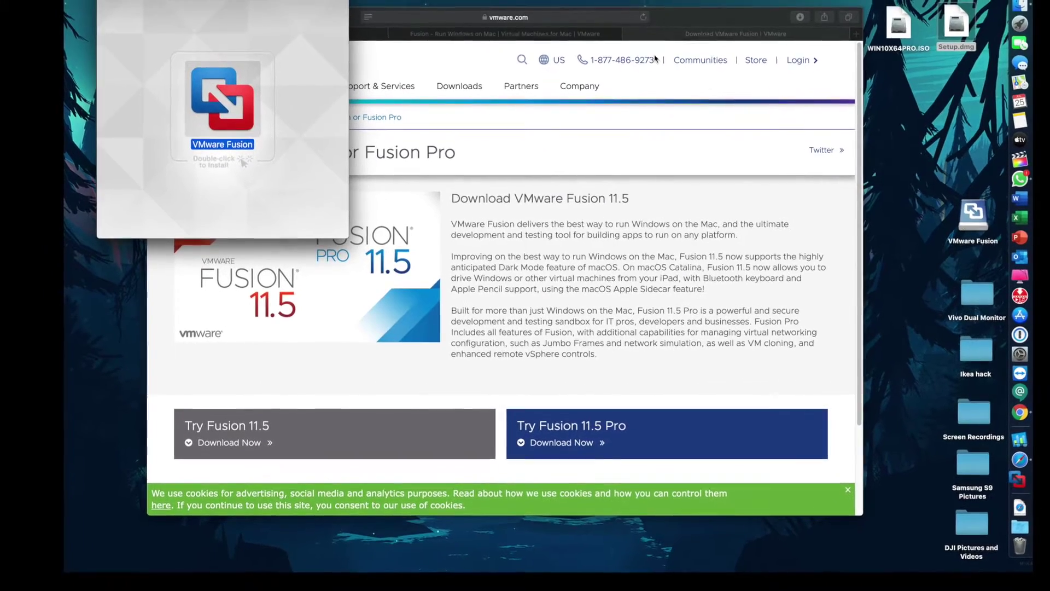
# Minimize the browser and agree to the VMware Fusion licence agreement
pyautogui.click(539, 182)
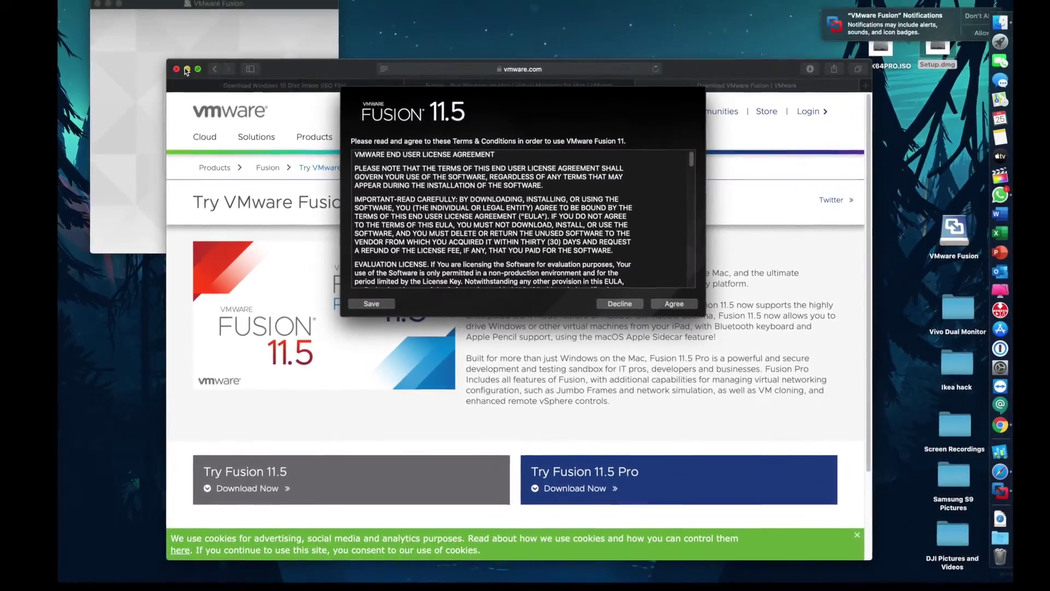
pyautogui.click(186, 69)
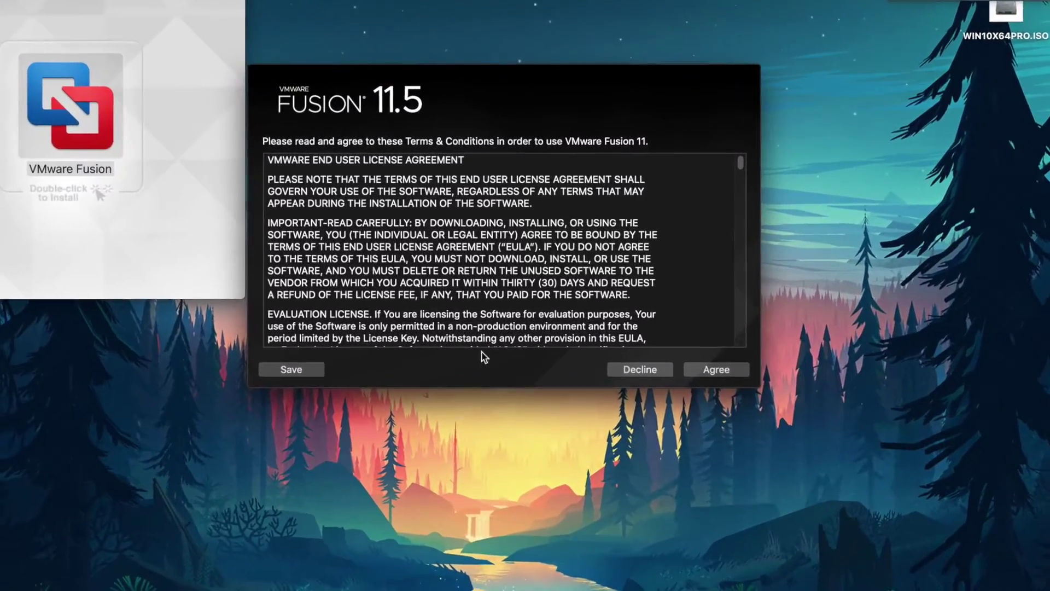
pyautogui.click(724, 371)
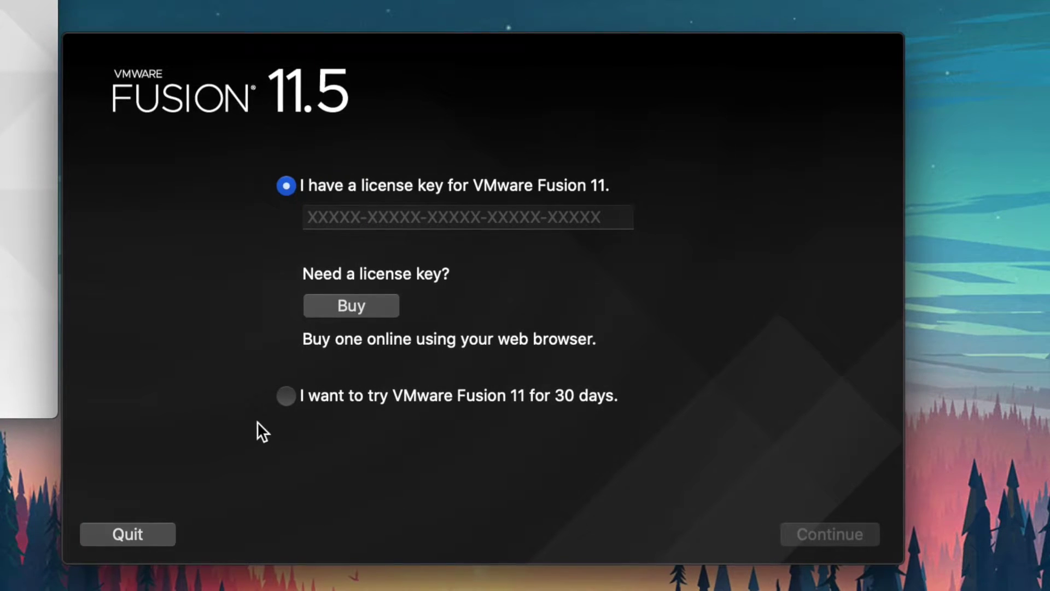
# Start the 30-day Fusion 11 Professional trial with the admin password, declining CEIP
pyautogui.click(285, 396)
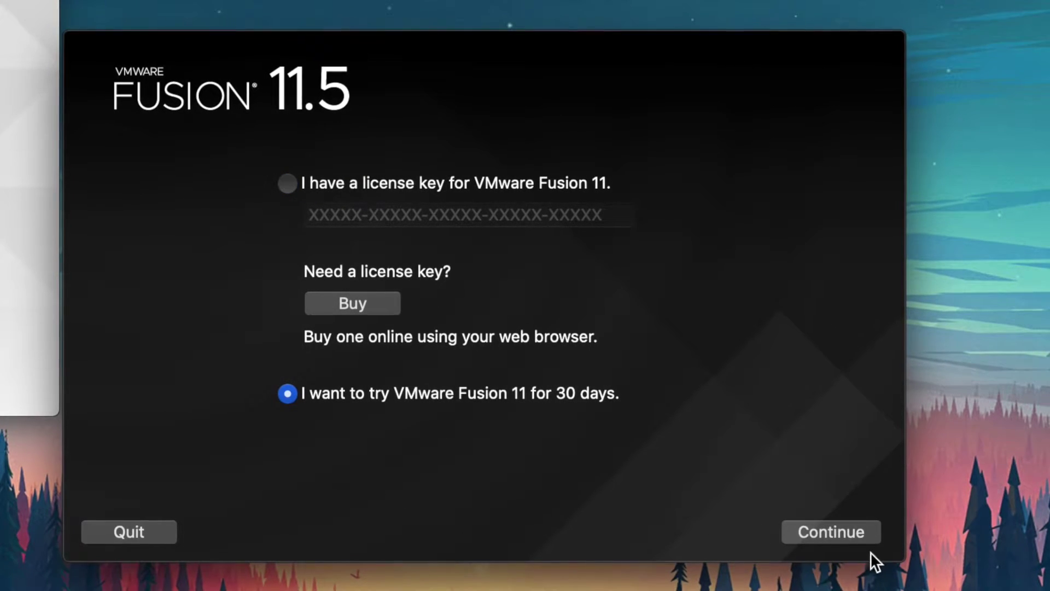
pyautogui.click(847, 531)
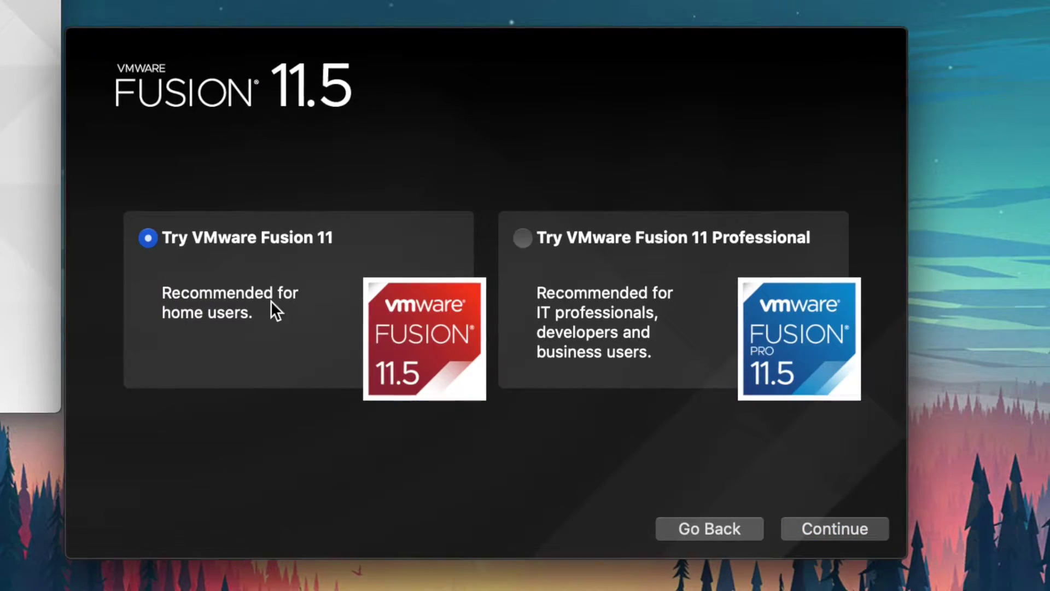
pyautogui.click(526, 234)
pyautogui.click(824, 519)
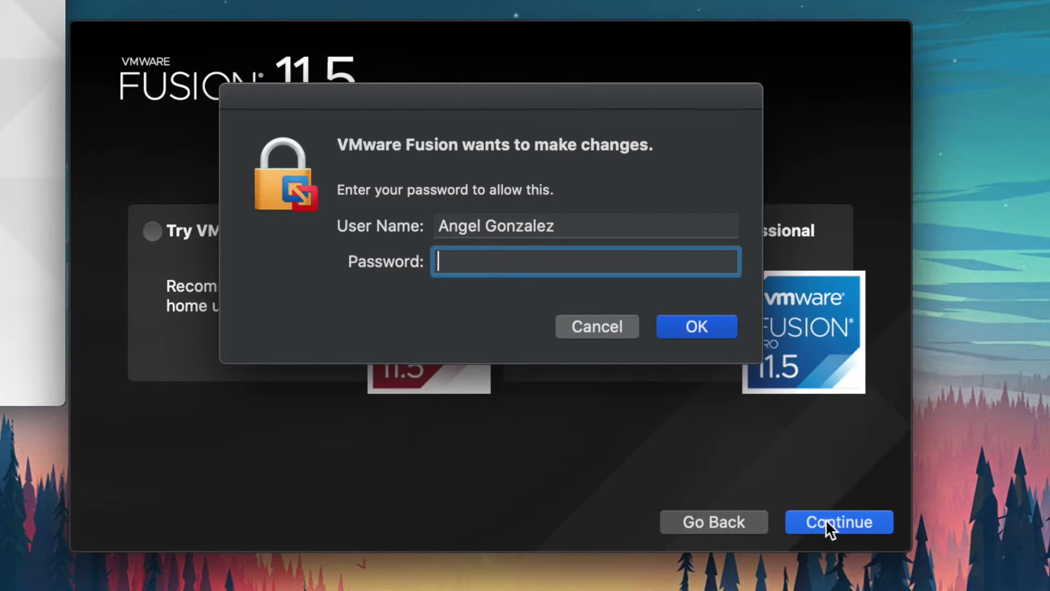
pyautogui.write('•••')
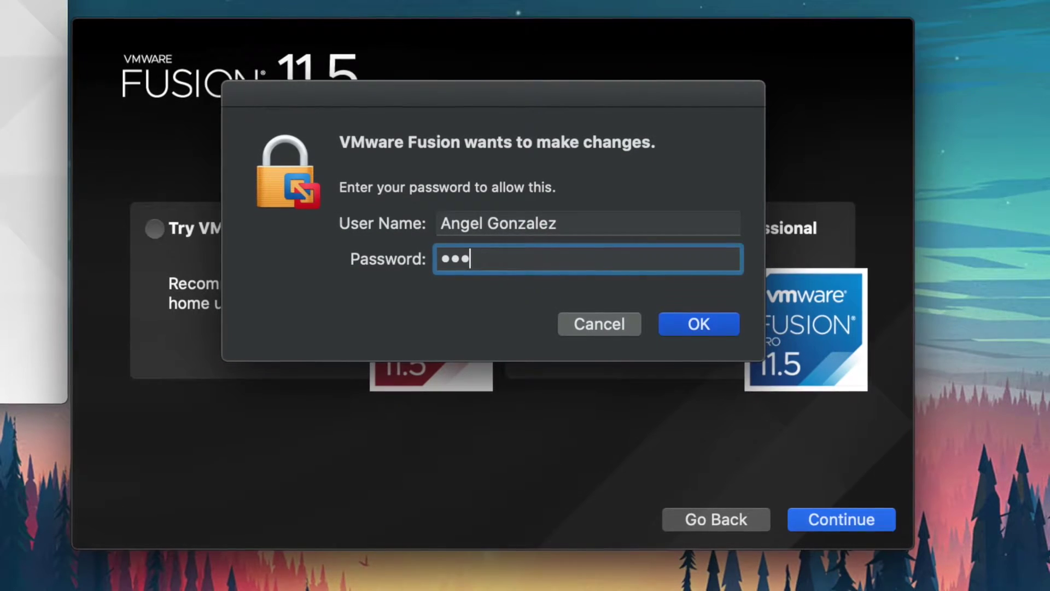
pyautogui.write('••••••••')
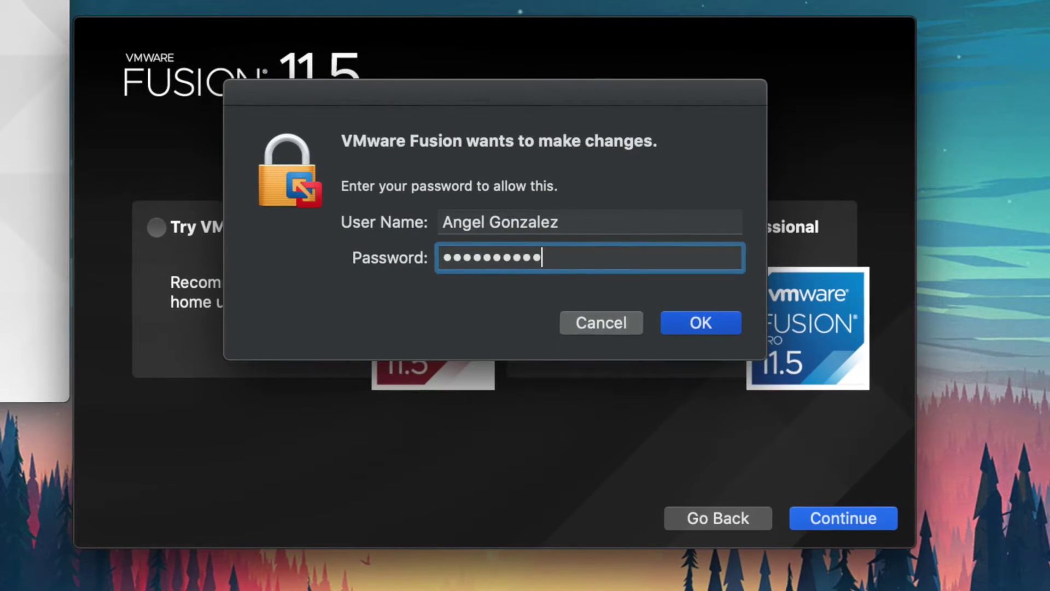
pyautogui.press('Return')
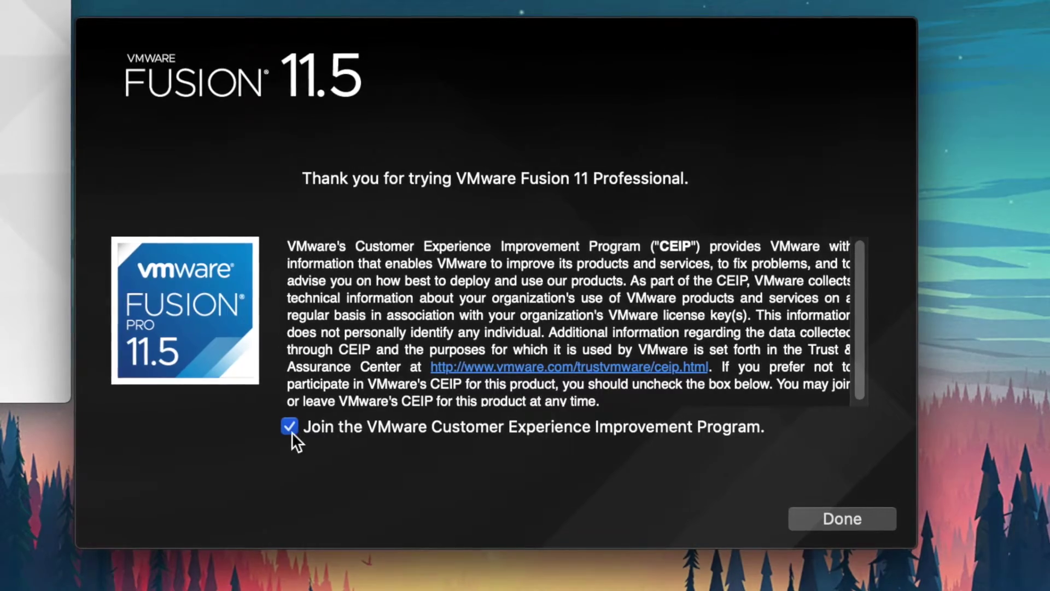
pyautogui.click(289, 427)
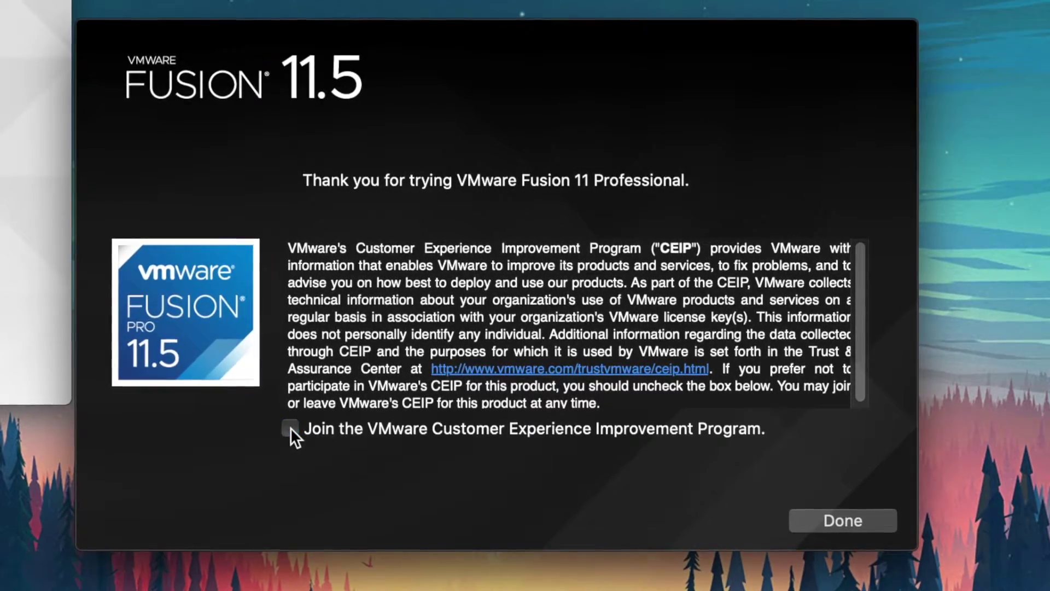
pyautogui.click(833, 517)
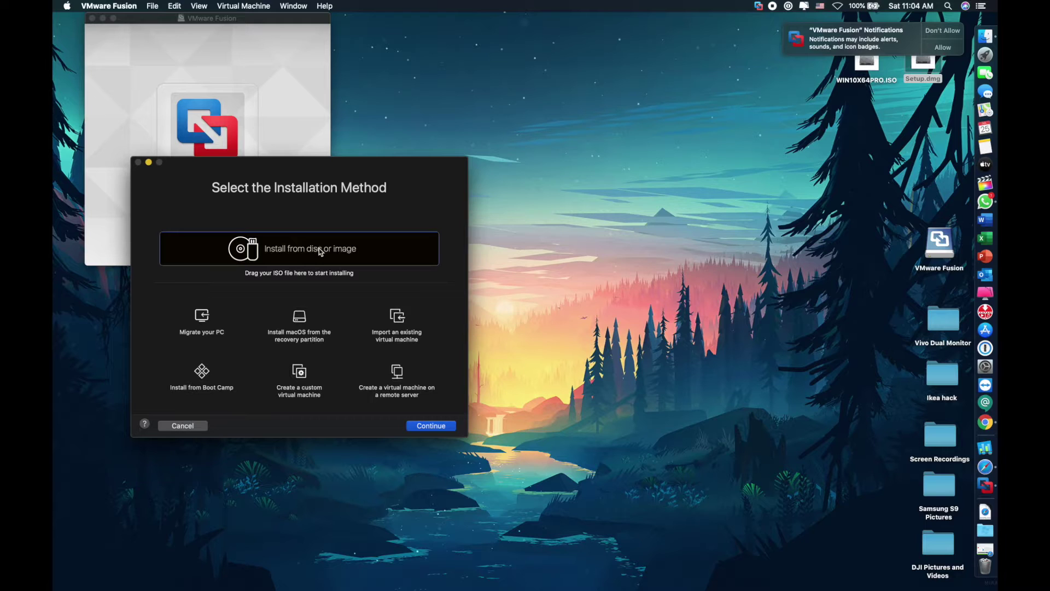
# Drag WIN10X64PRO.ISO into the Create a New Virtual Machine wizard as the installation image
pyautogui.moveTo(327, 175); pyautogui.dragTo(534, 119)
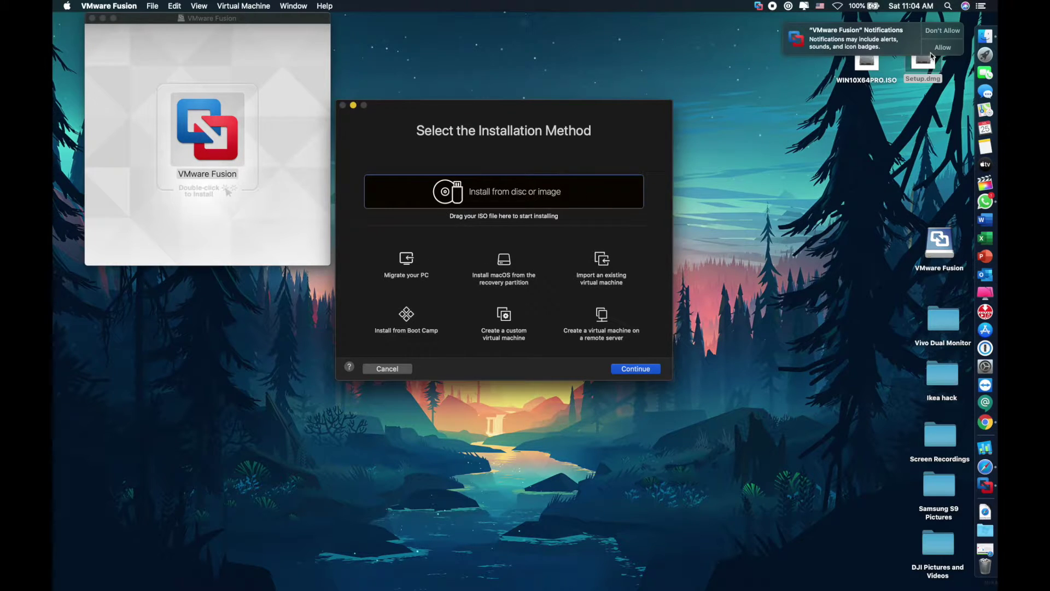
pyautogui.click(949, 48)
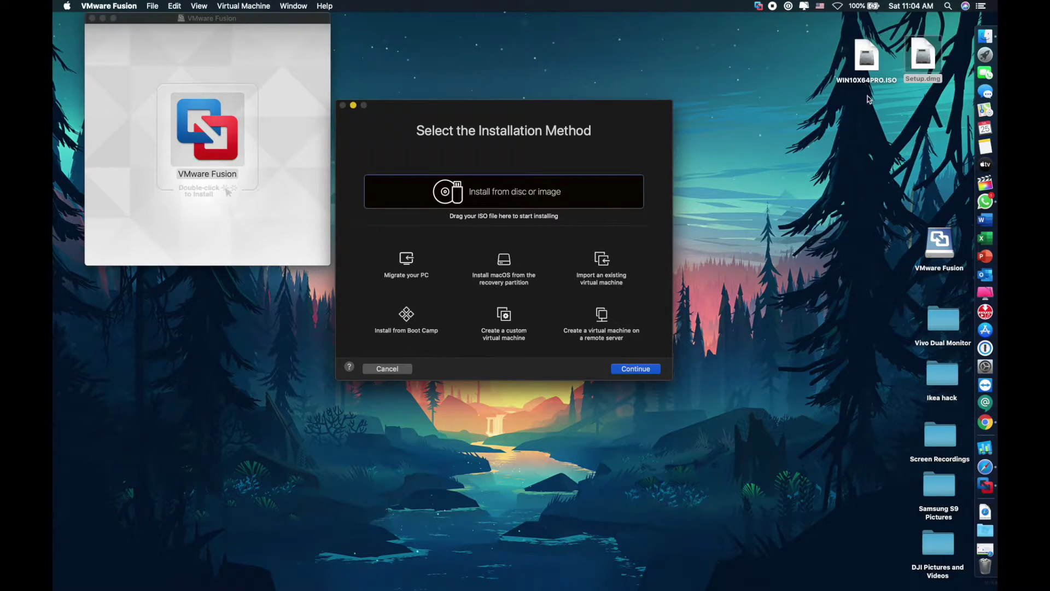
pyautogui.moveTo(874, 64); pyautogui.dragTo(463, 208)
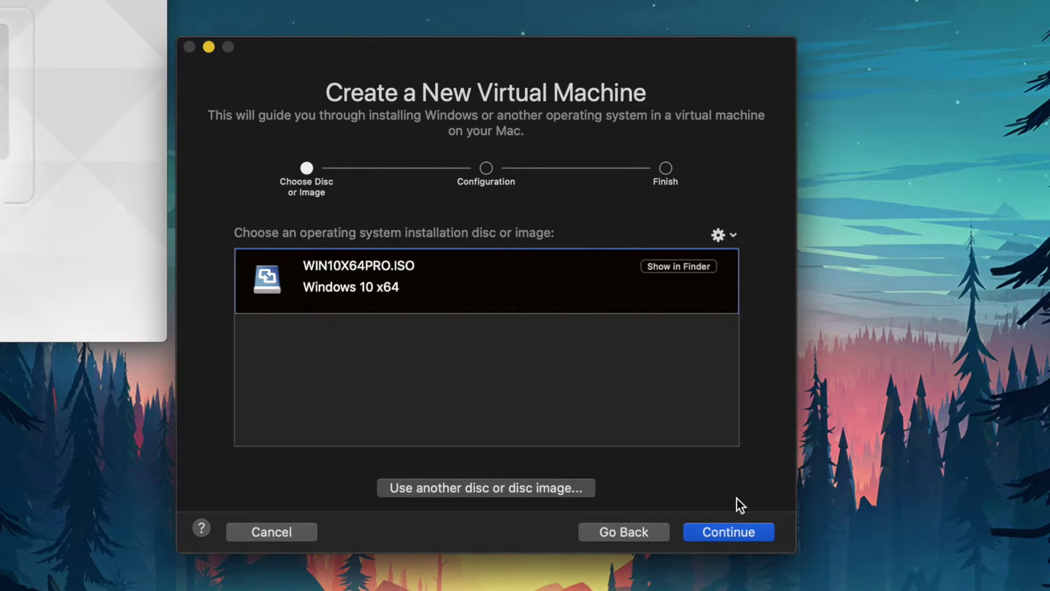
# Choose Legacy BIOS firmware, pick Customize Settings, and save the VM as 'Windows 10 x64'
pyautogui.click(745, 529)
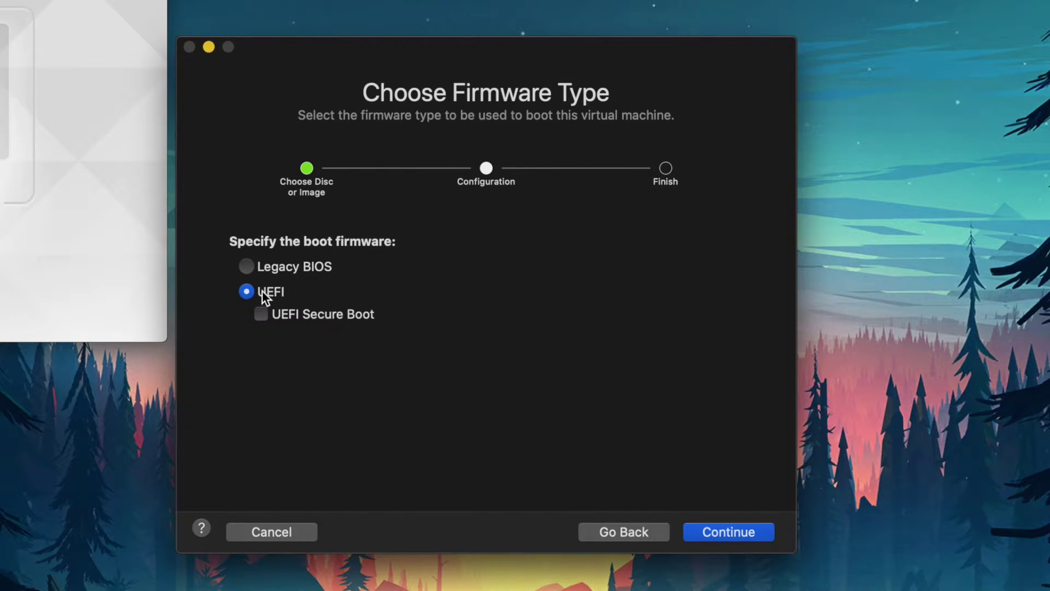
pyautogui.click(253, 268)
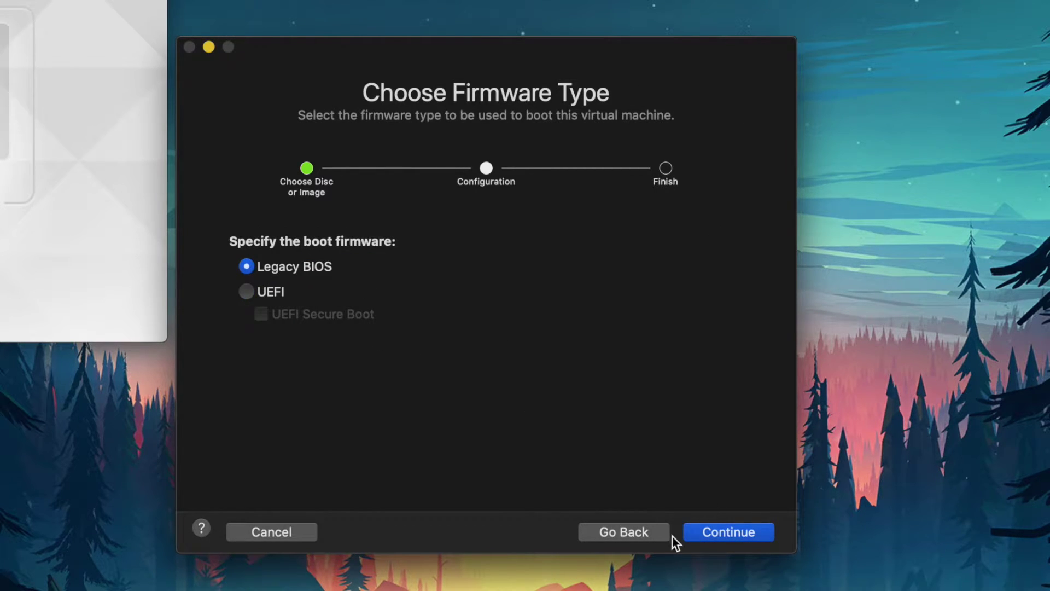
pyautogui.click(756, 532)
pyautogui.click(498, 486)
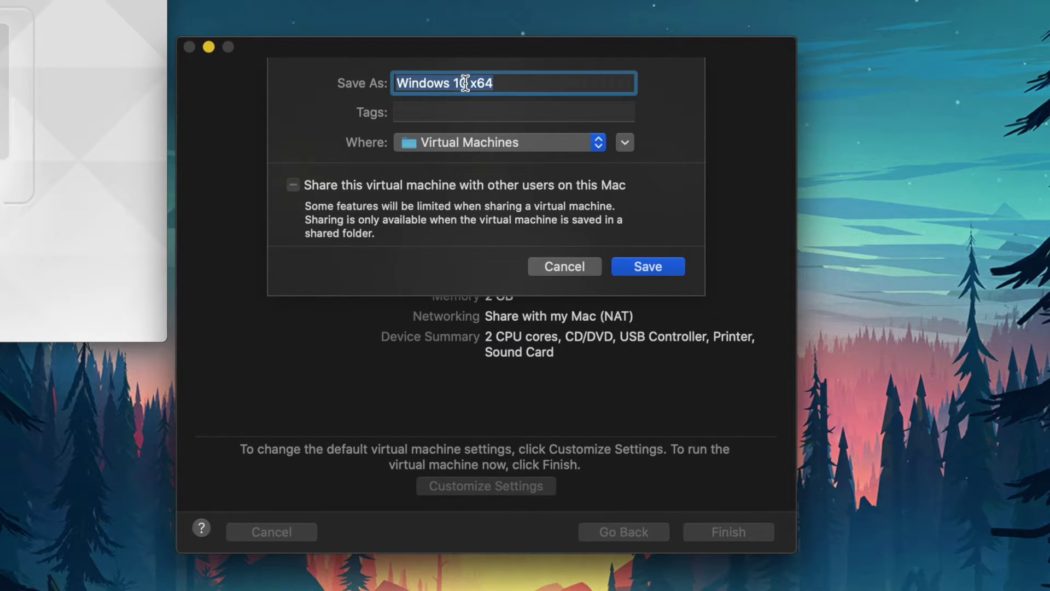
pyautogui.click(668, 266)
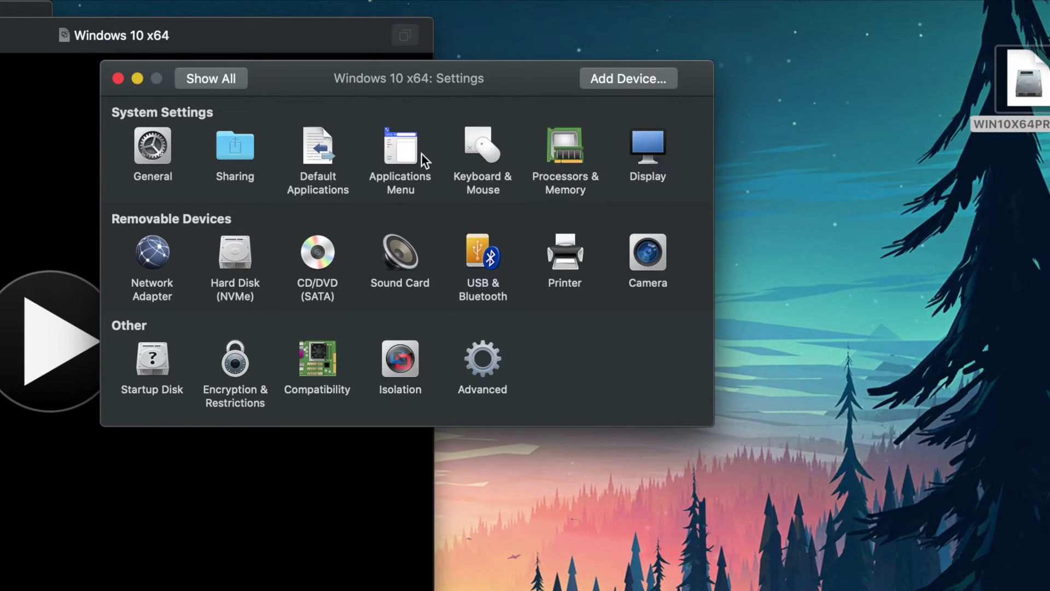
# In Processors & Memory, set 4 processor cores and drag memory to 8192 MB
pyautogui.moveTo(511, 87); pyautogui.dragTo(714, 141)
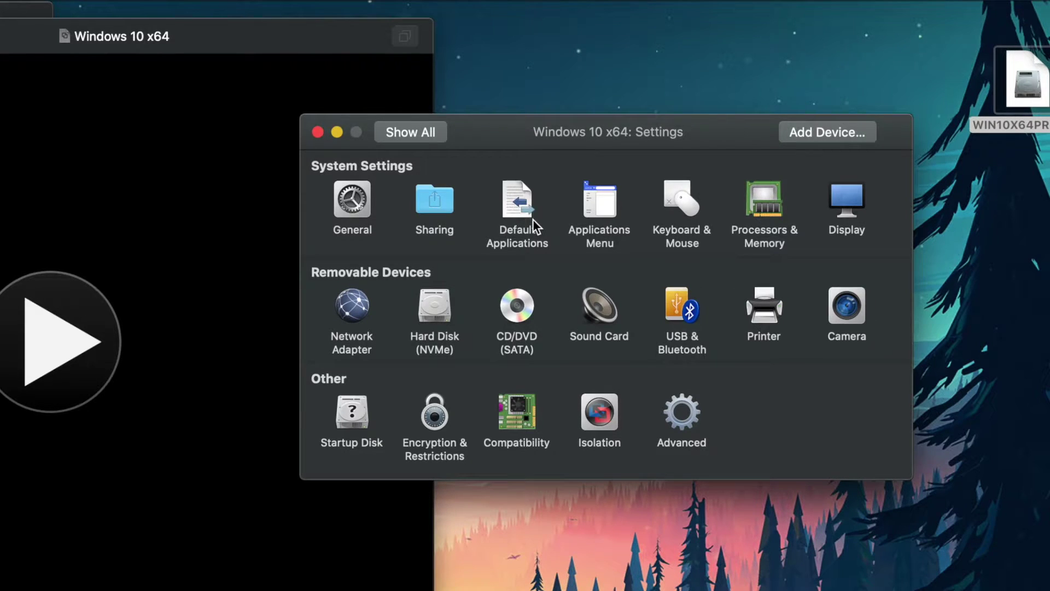
pyautogui.click(761, 211)
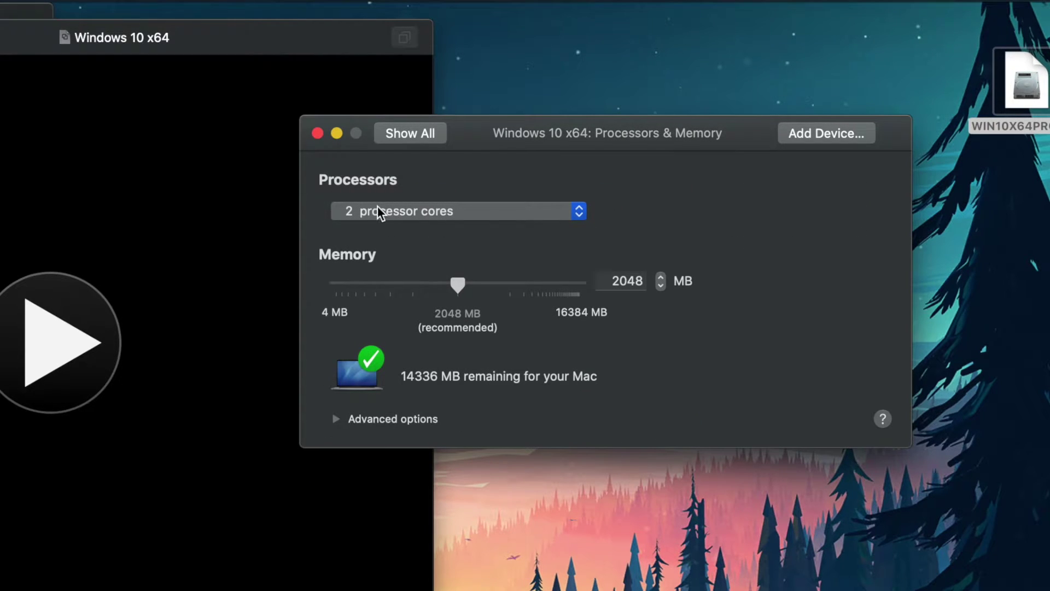
pyautogui.click(579, 212)
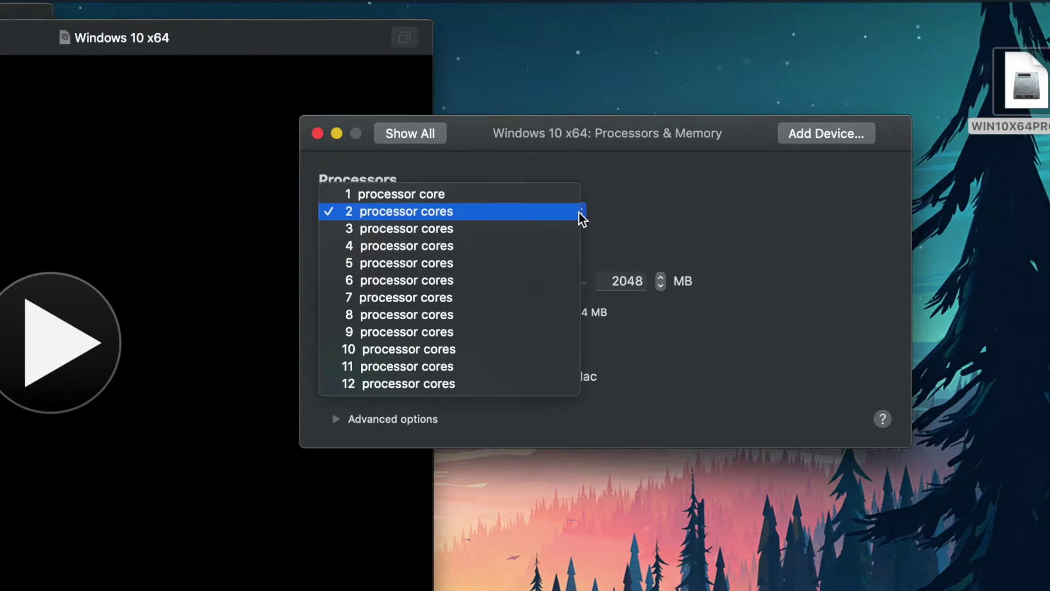
pyautogui.click(392, 246)
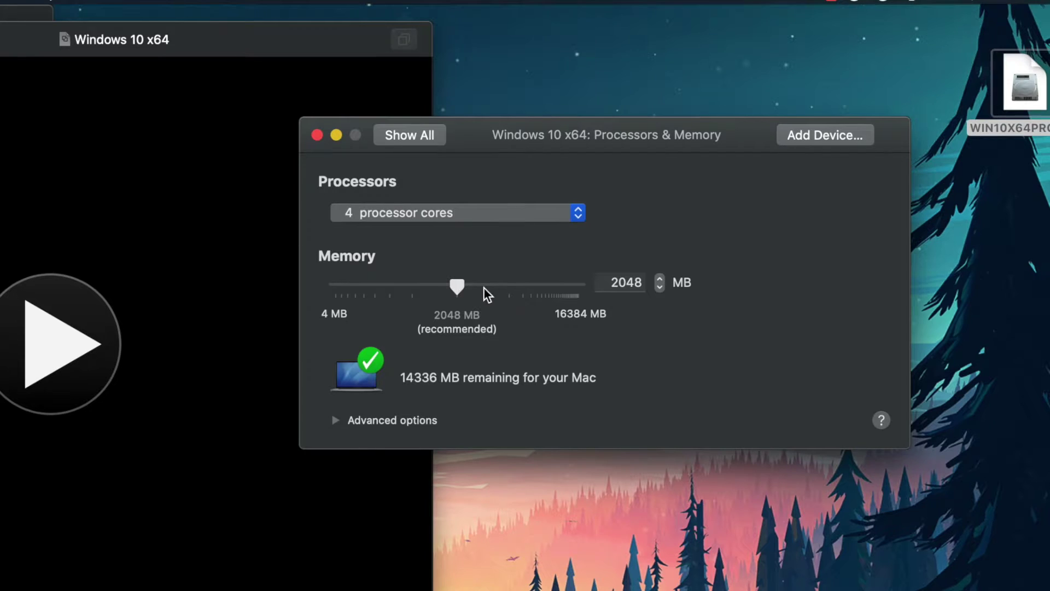
pyautogui.moveTo(483, 287); pyautogui.dragTo(563, 290)
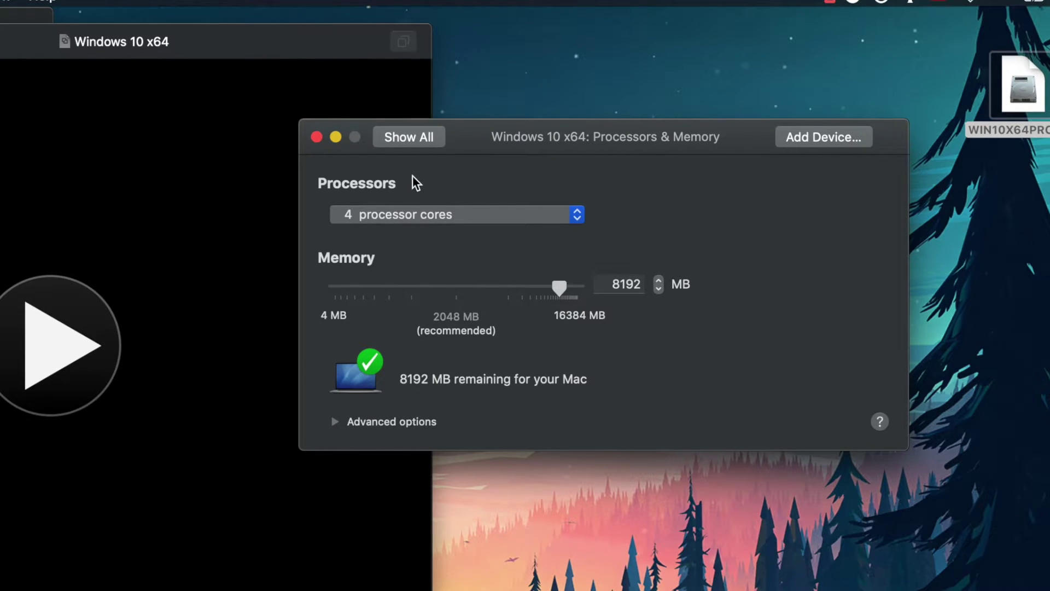
# Check the Hard Disk (NVMe) and Display settings, then close the Settings window
pyautogui.click(430, 137)
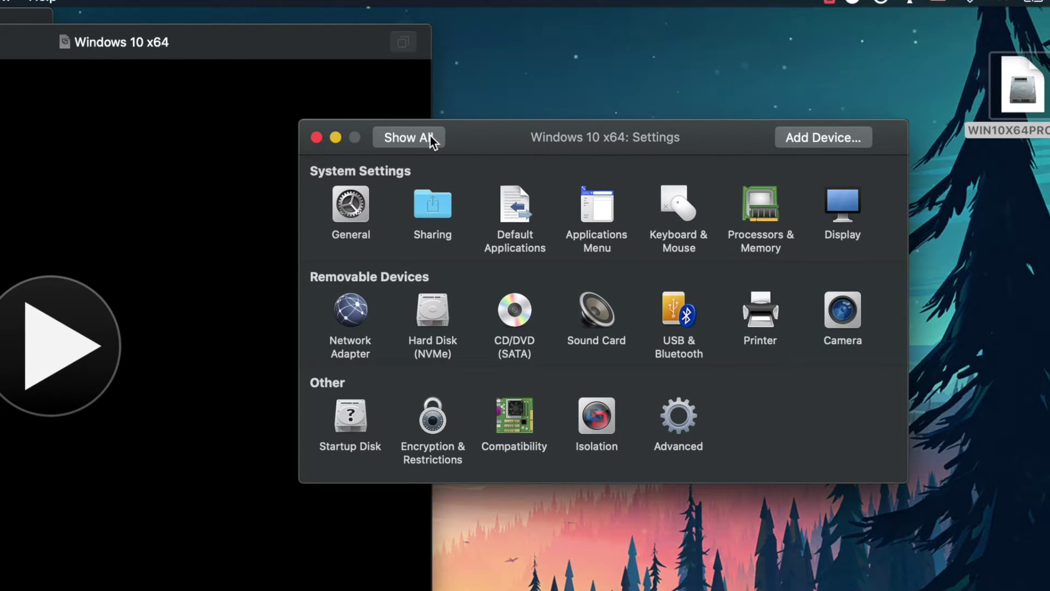
pyautogui.click(438, 320)
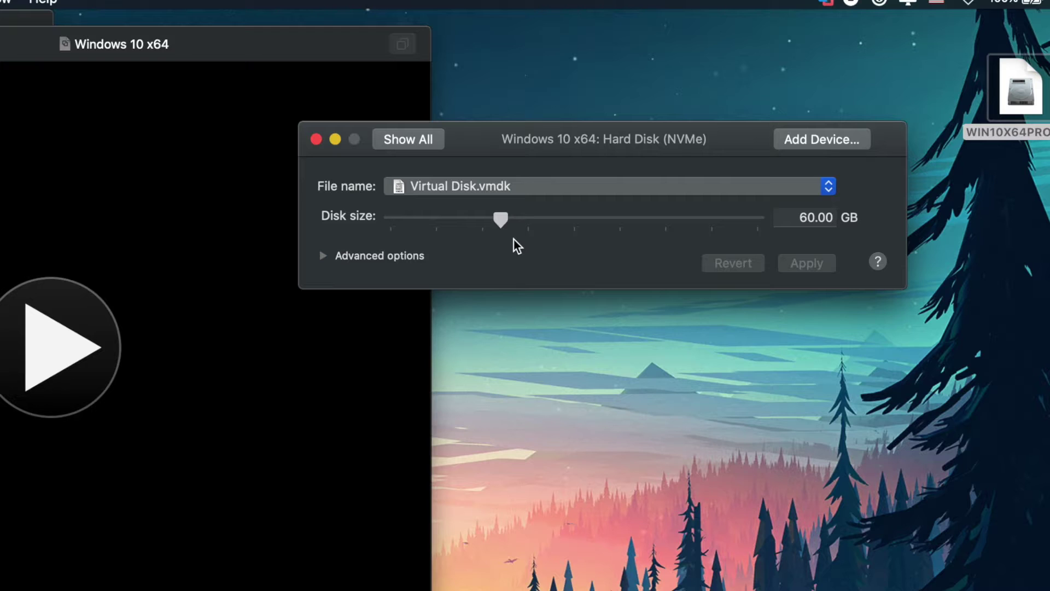
pyautogui.click(406, 143)
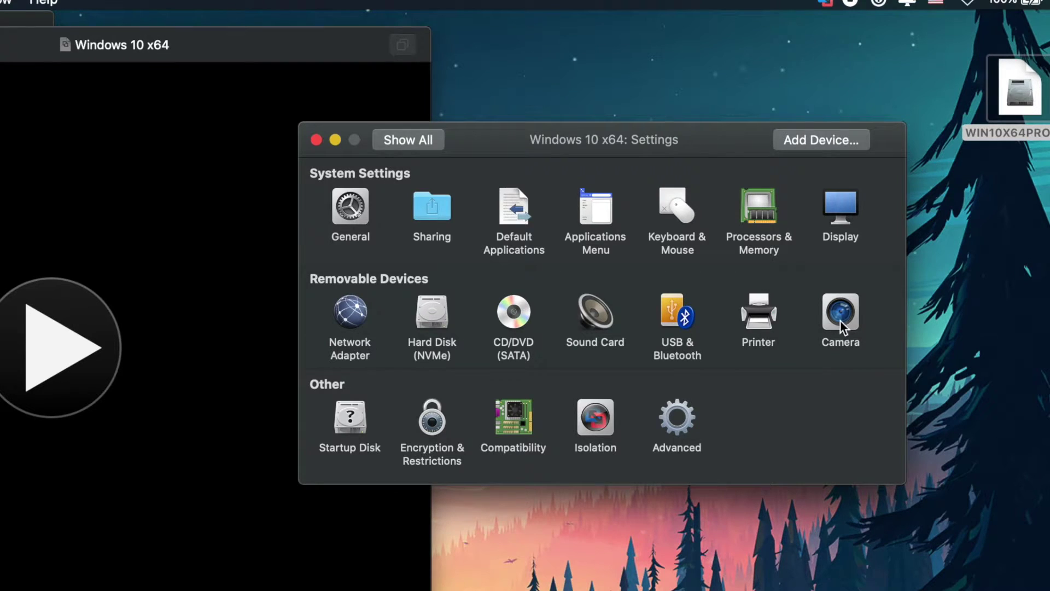
pyautogui.click(841, 205)
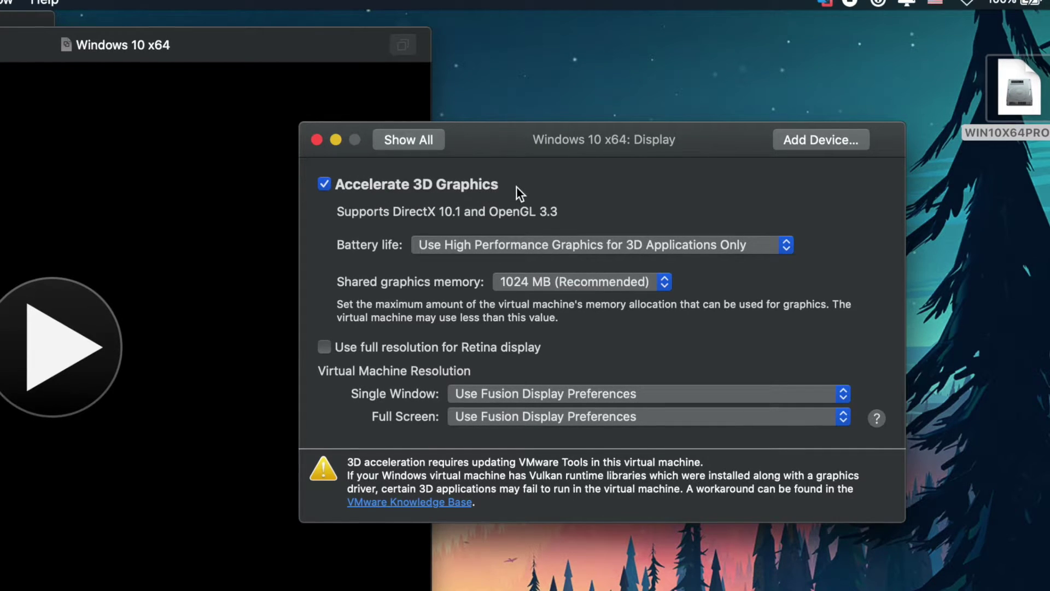
pyautogui.click(425, 146)
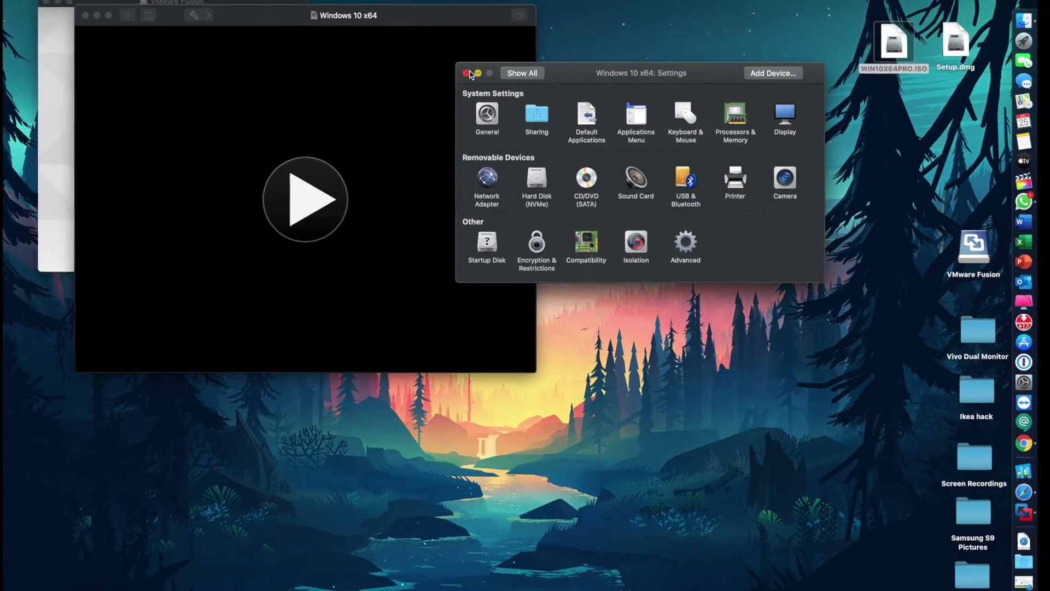
pyautogui.click(399, 109)
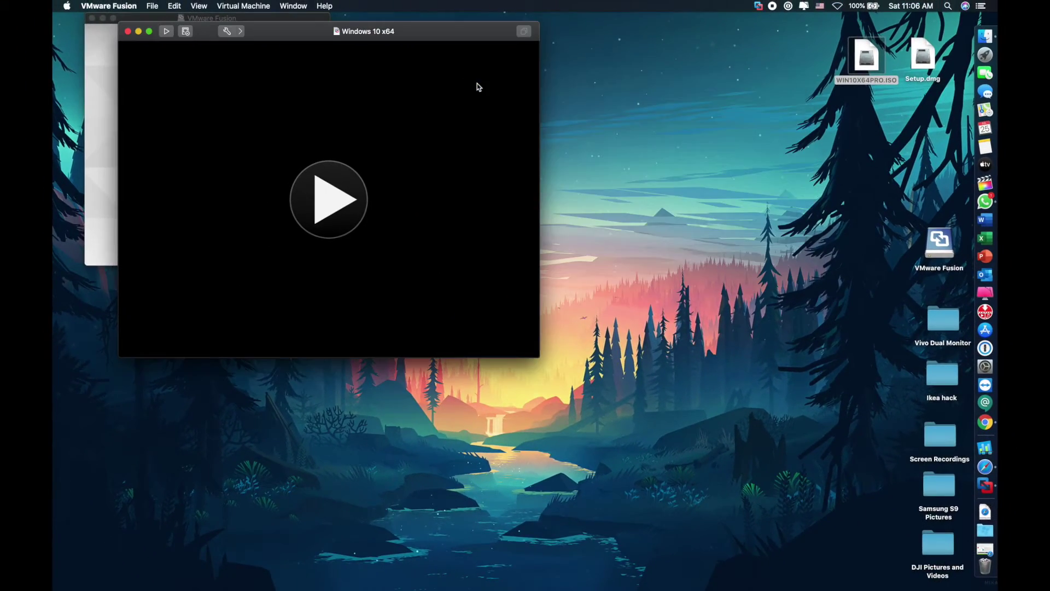
# Power on the Windows 10 x64 VM and enlarge and reposition its window
pyautogui.click(320, 187)
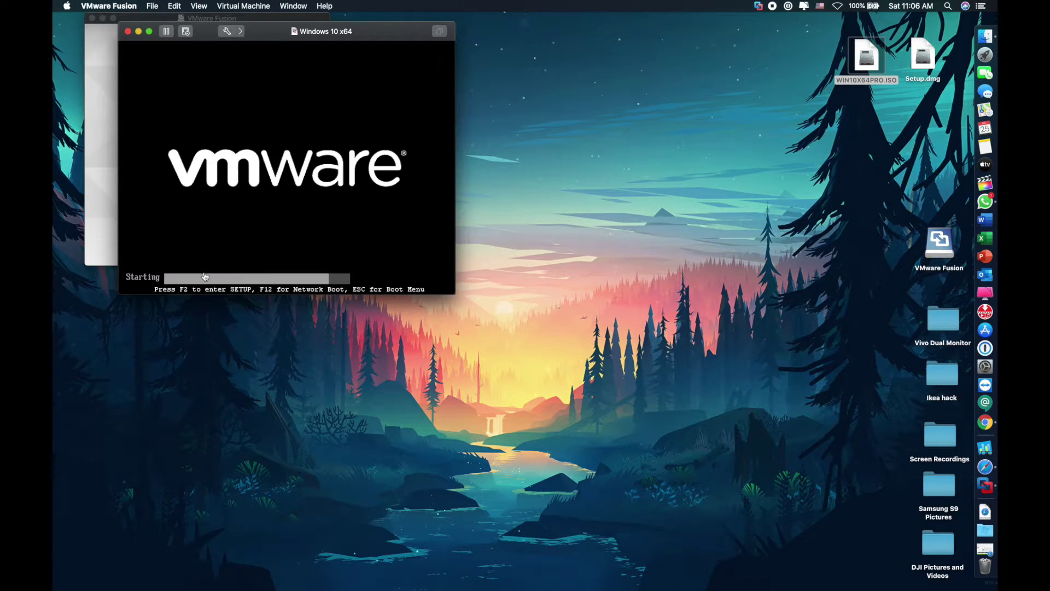
pyautogui.moveTo(469, 38); pyautogui.dragTo(428, 35)
pyautogui.moveTo(616, 442); pyautogui.dragTo(809, 585)
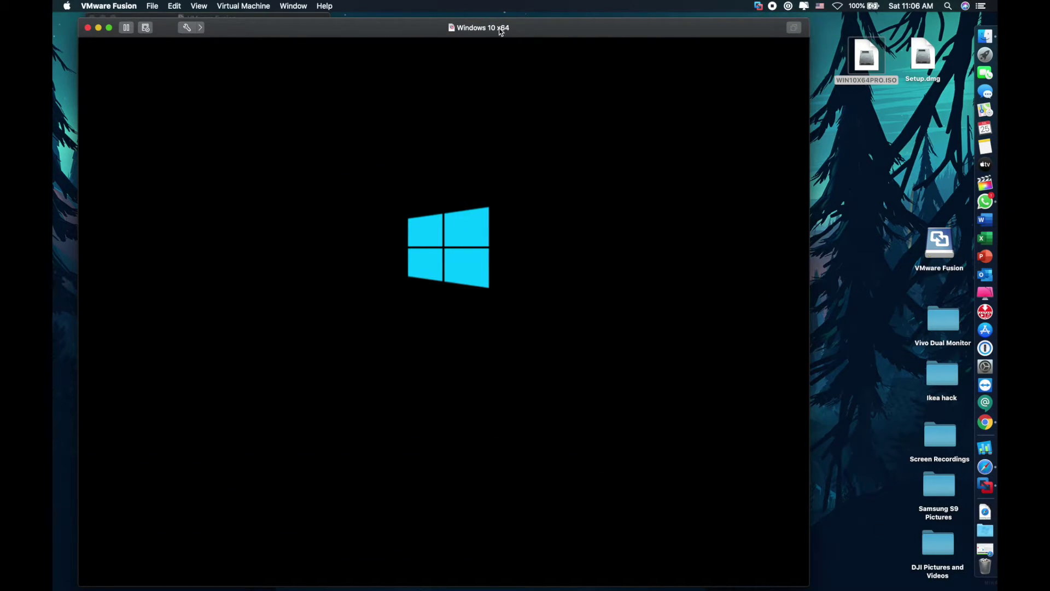
pyautogui.moveTo(499, 27); pyautogui.dragTo(521, 23)
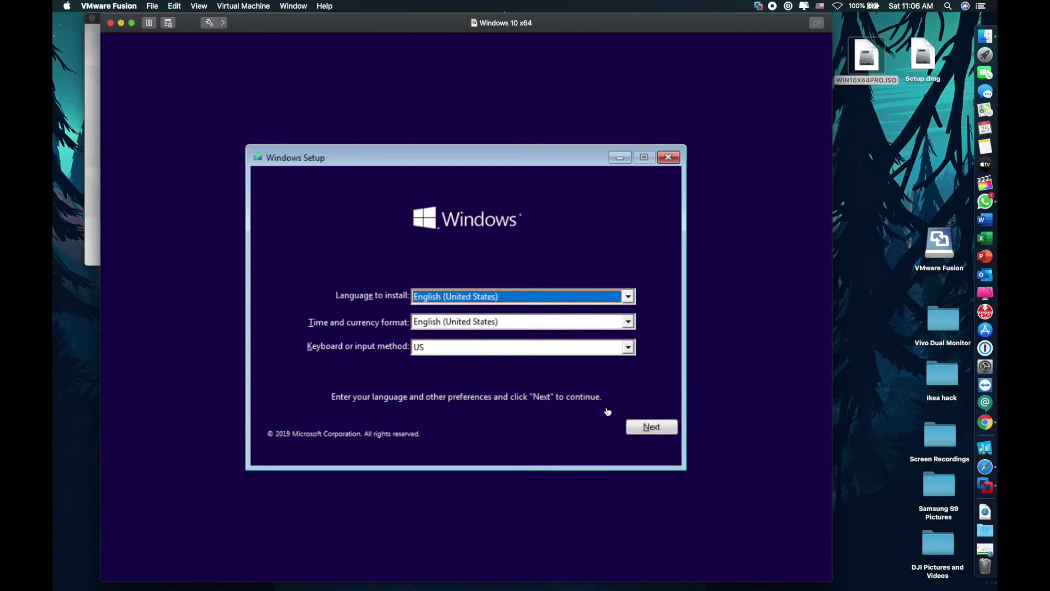
# Keep the English (United States) defaults, choose Install now, and accept the license terms
pyautogui.click(658, 432)
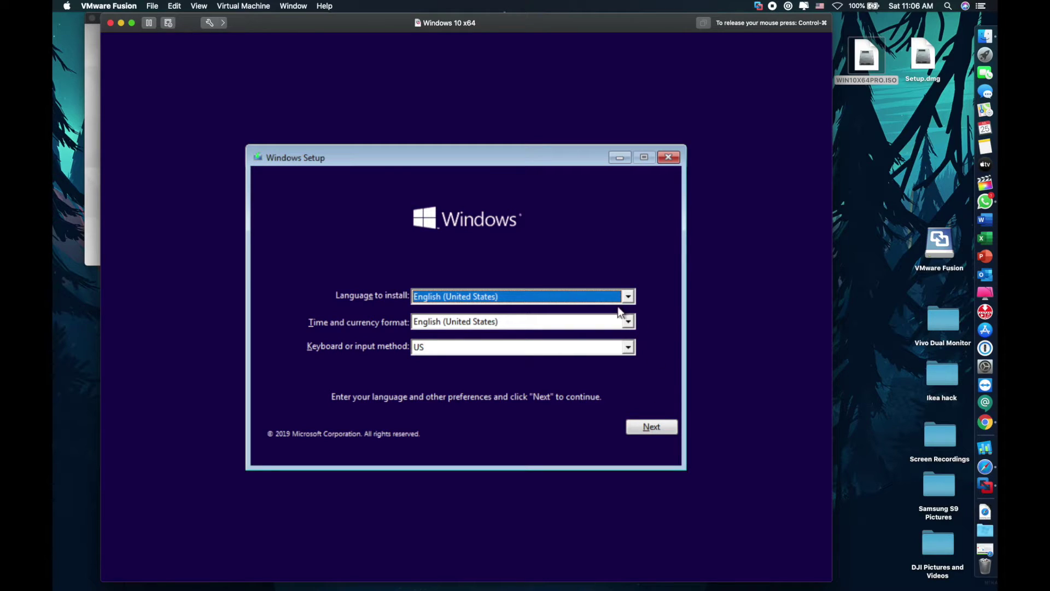
pyautogui.click(650, 429)
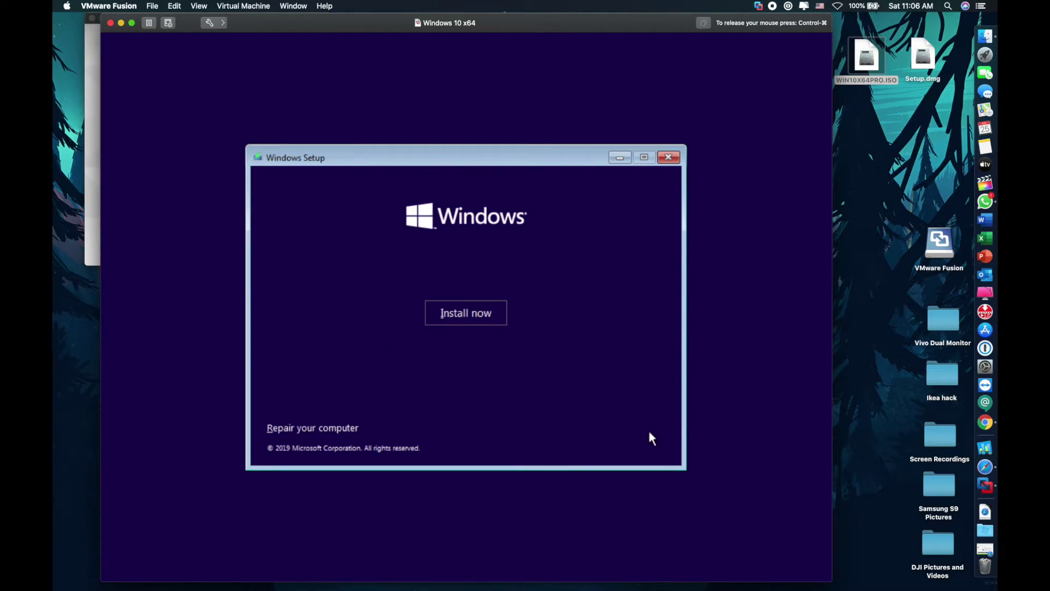
pyautogui.click(467, 317)
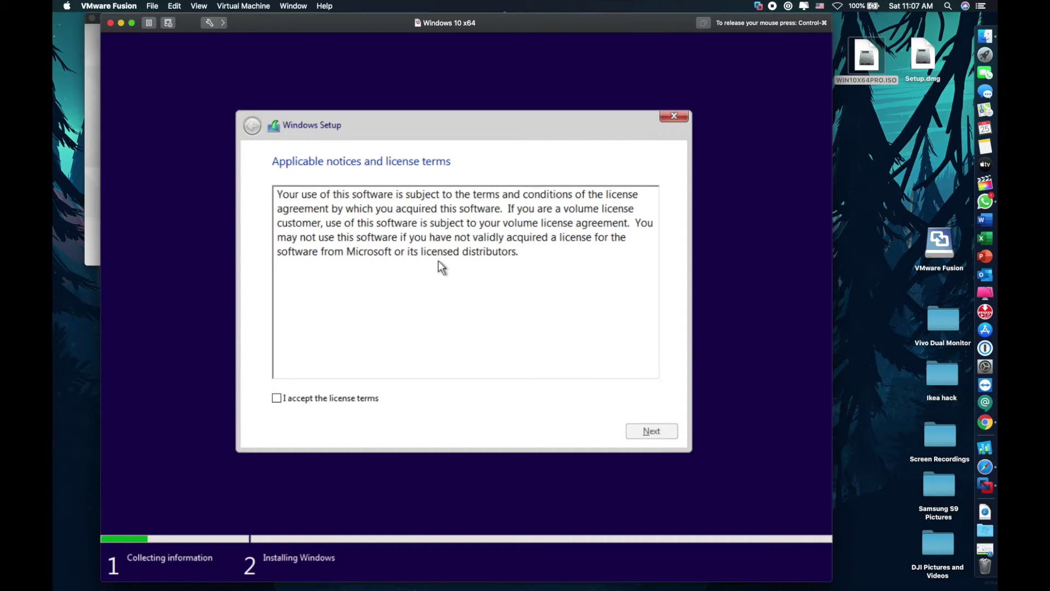
pyautogui.click(279, 399)
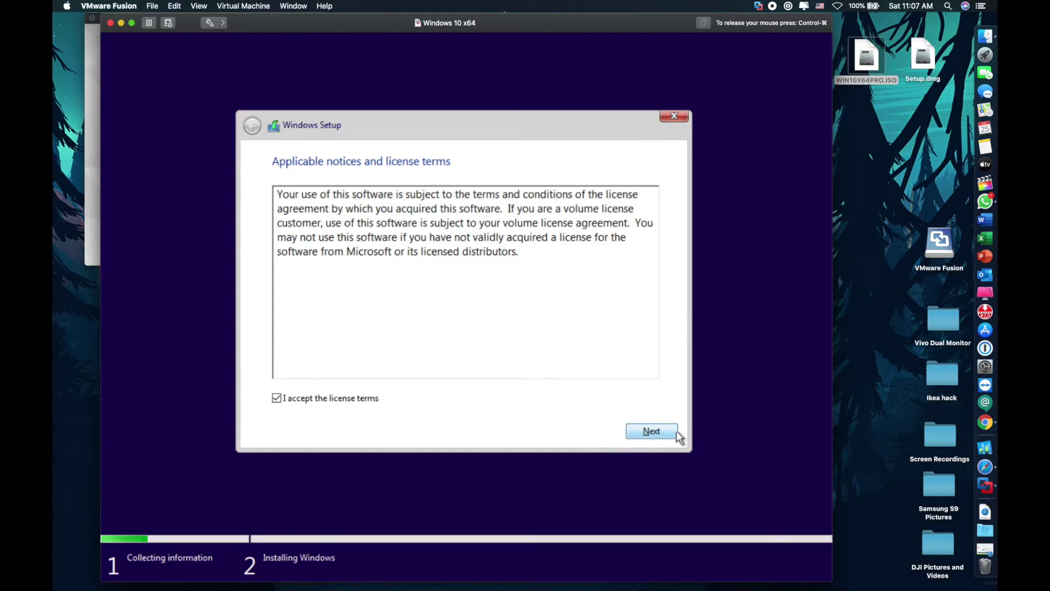
pyautogui.click(651, 432)
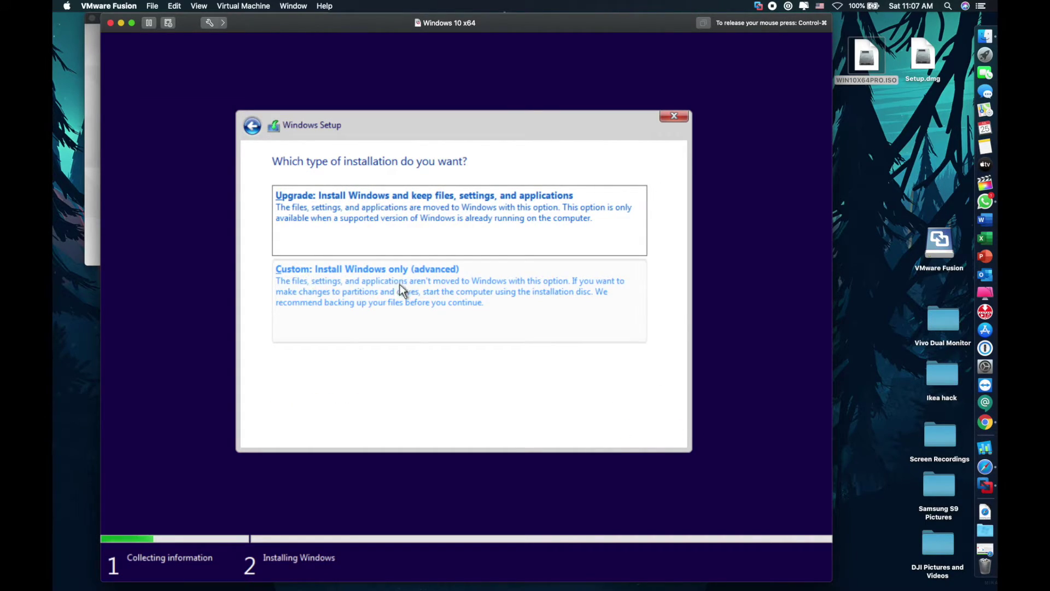
# Choose a Custom install, create a new partition on Drive 0, and install to Partition 2
pyautogui.click(377, 293)
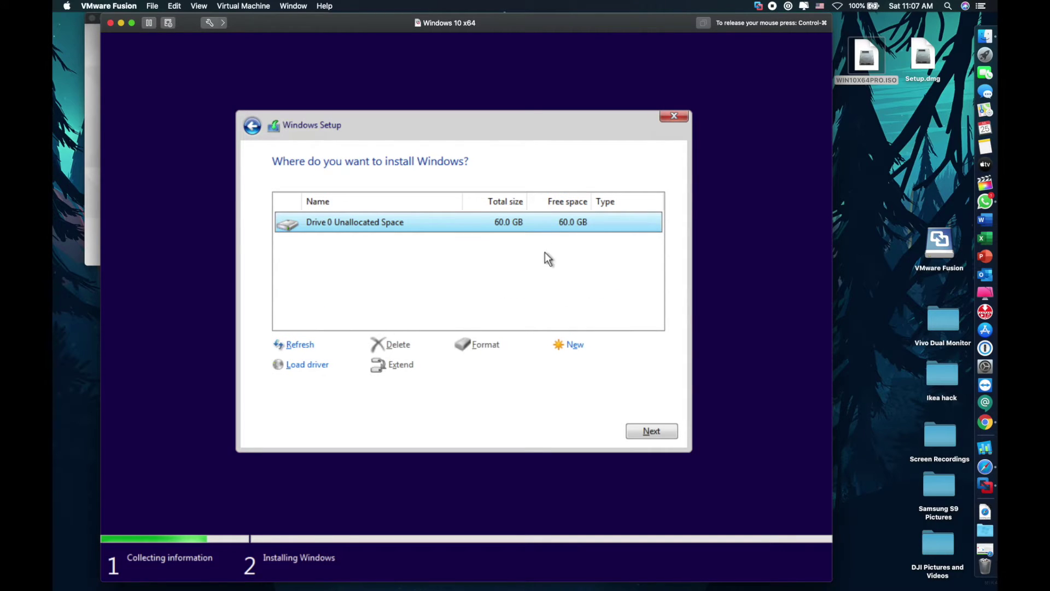
pyautogui.click(573, 353)
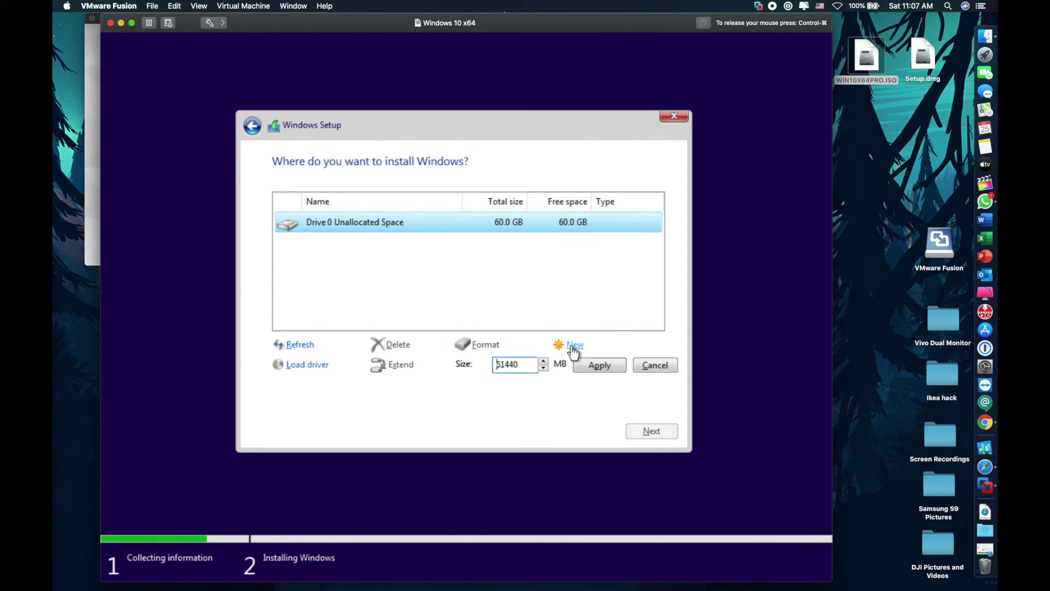
pyautogui.click(604, 368)
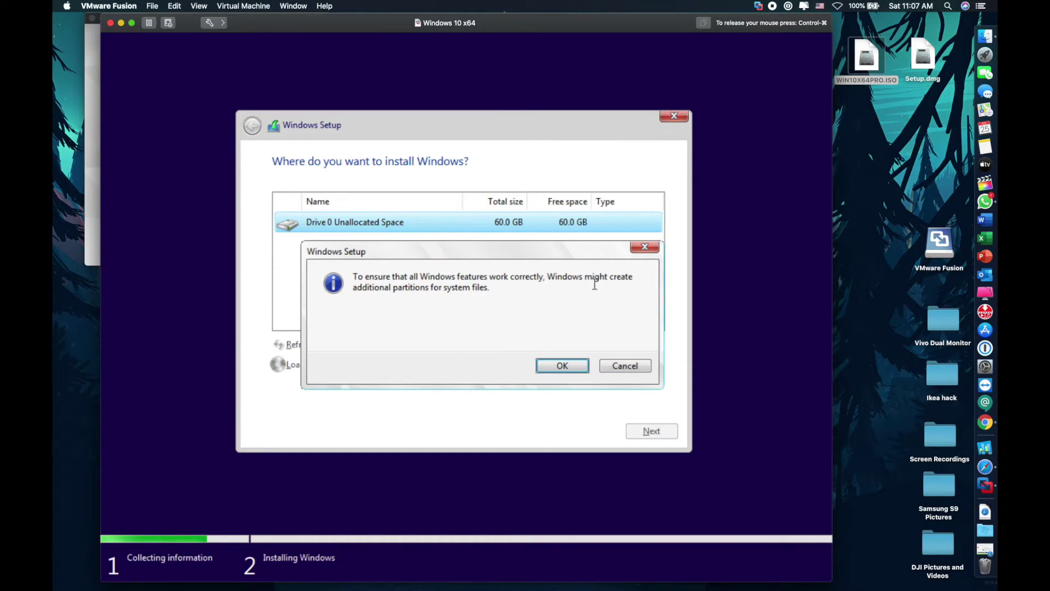
pyautogui.click(562, 370)
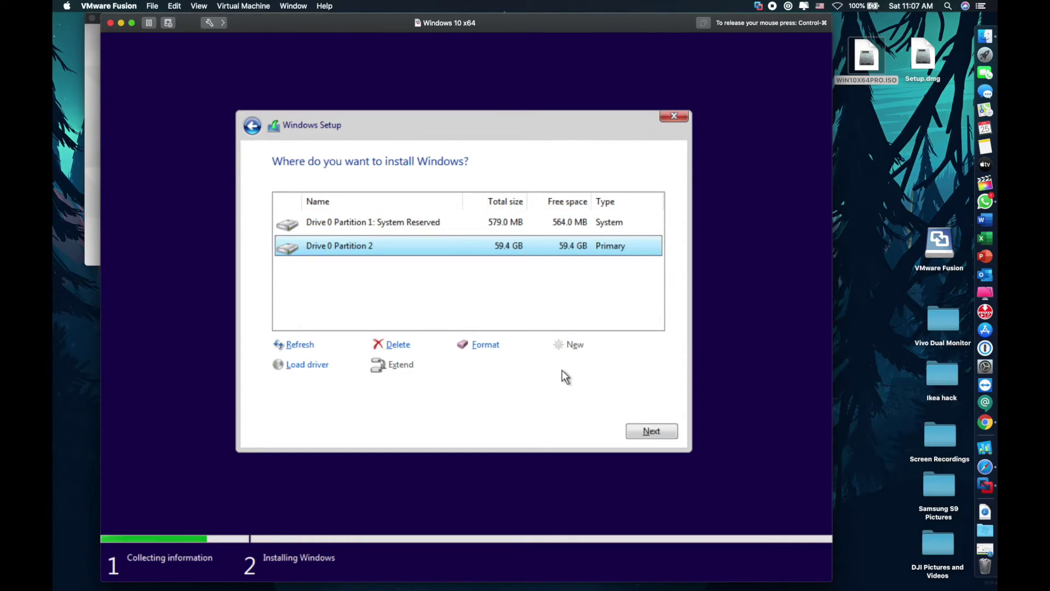
pyautogui.click(666, 429)
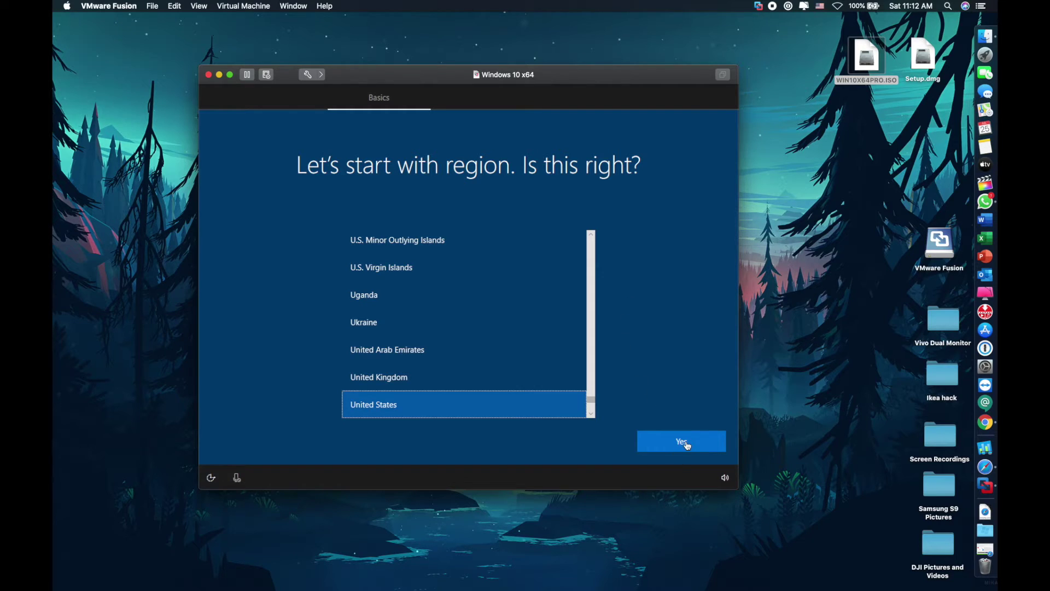
# Accept United States as the region and US as the keyboard, with no second layout
pyautogui.click(688, 443)
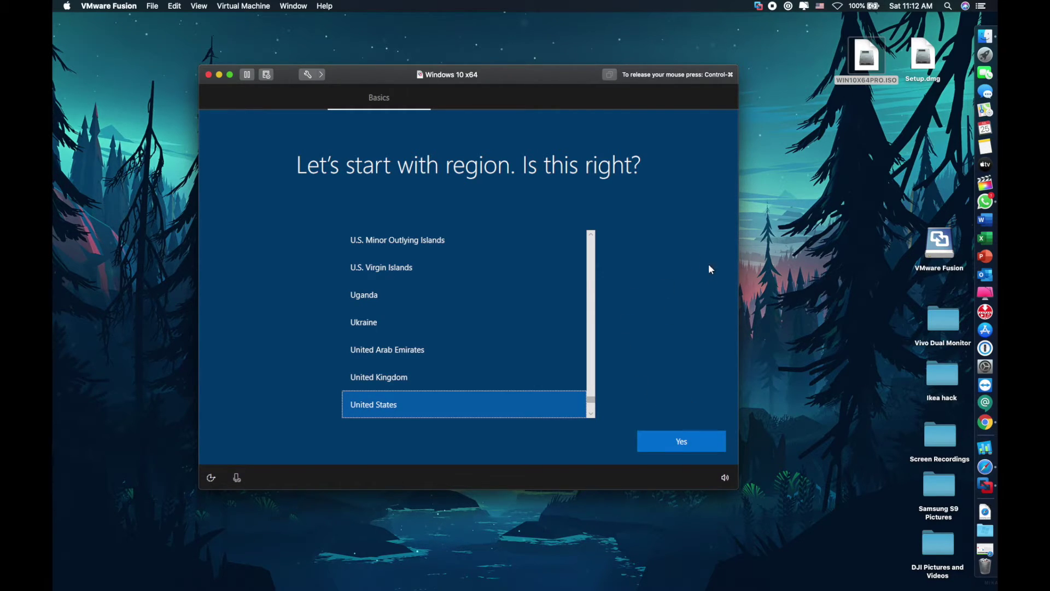
pyautogui.click(676, 445)
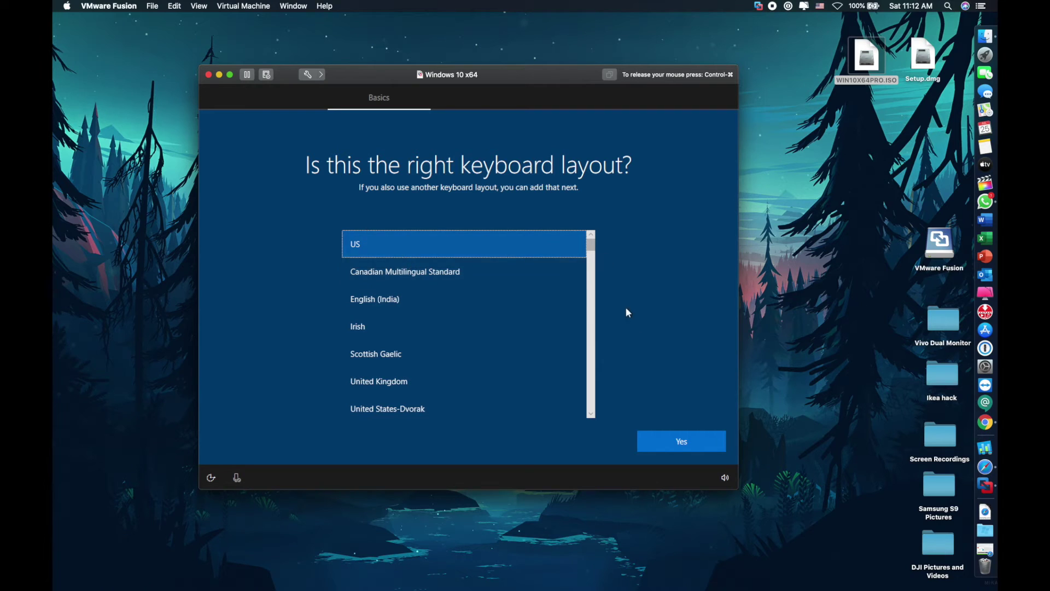
pyautogui.click(682, 440)
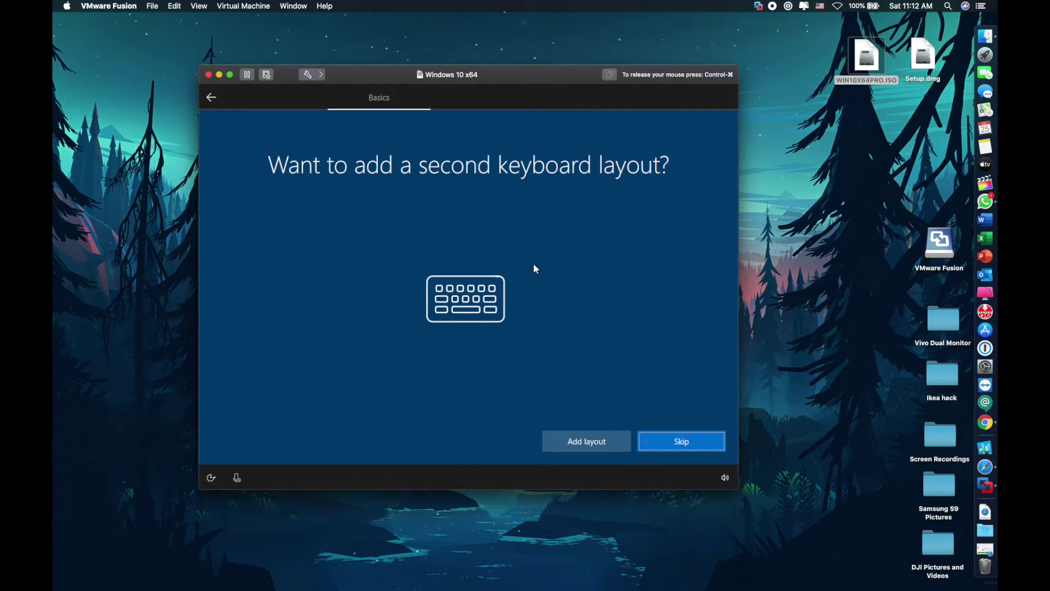
pyautogui.click(686, 445)
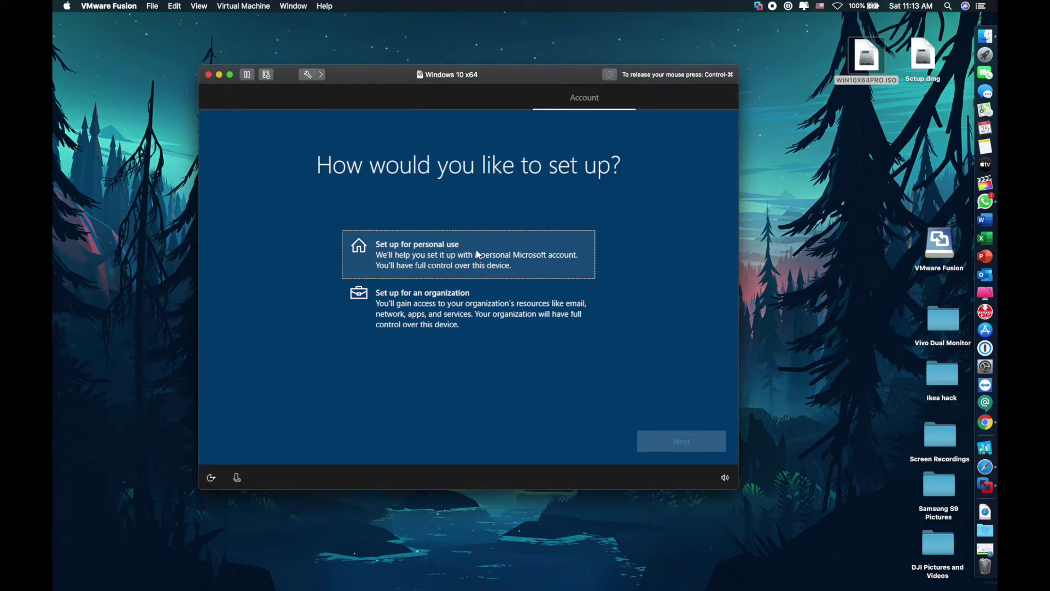
# Choose personal use and create an offline, limited-experience local account named 'Admin'
pyautogui.click(479, 267)
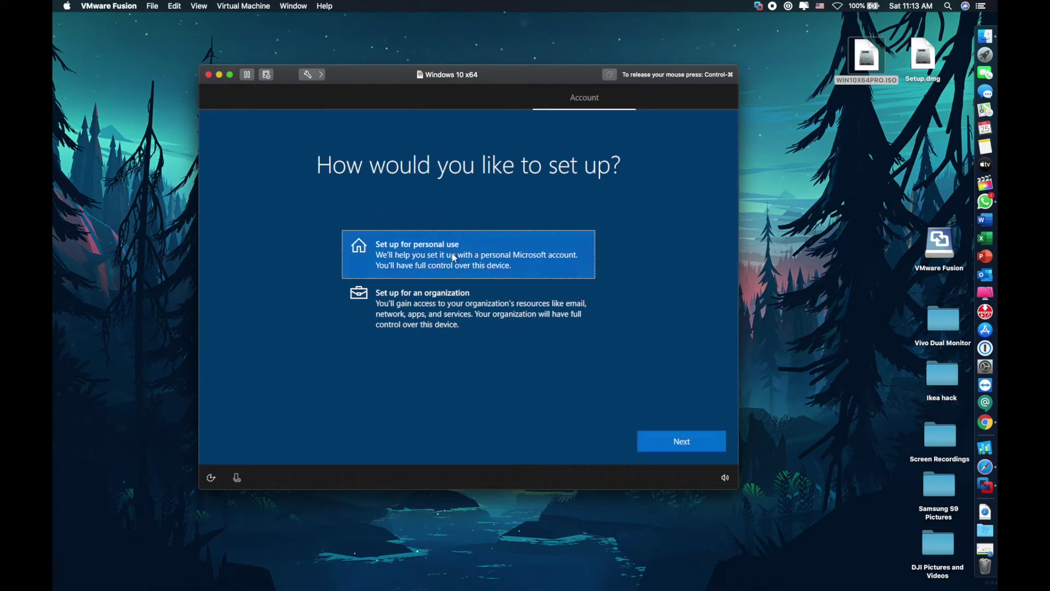
pyautogui.click(685, 445)
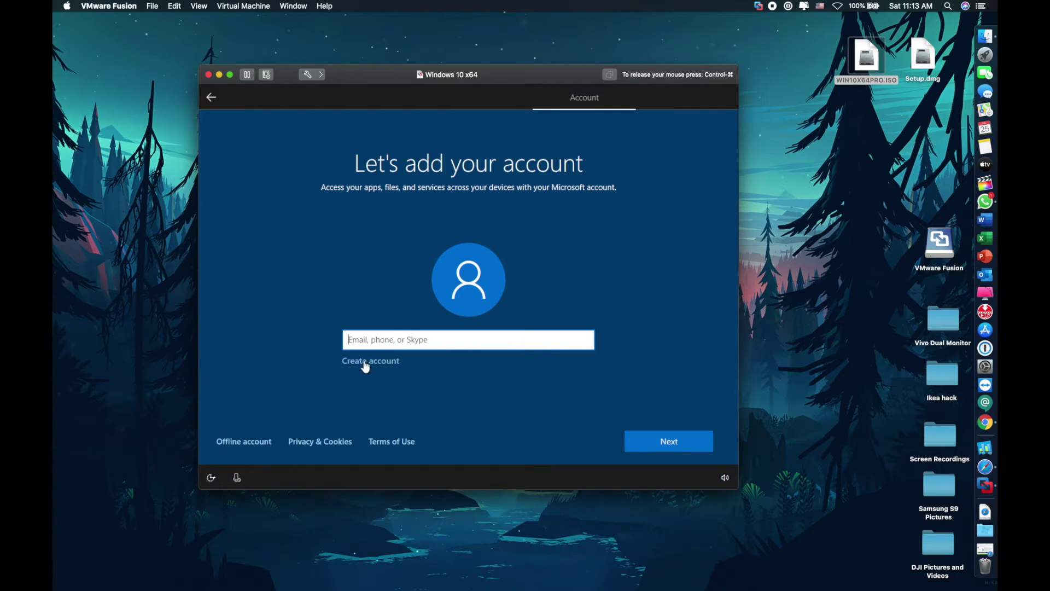
pyautogui.click(238, 442)
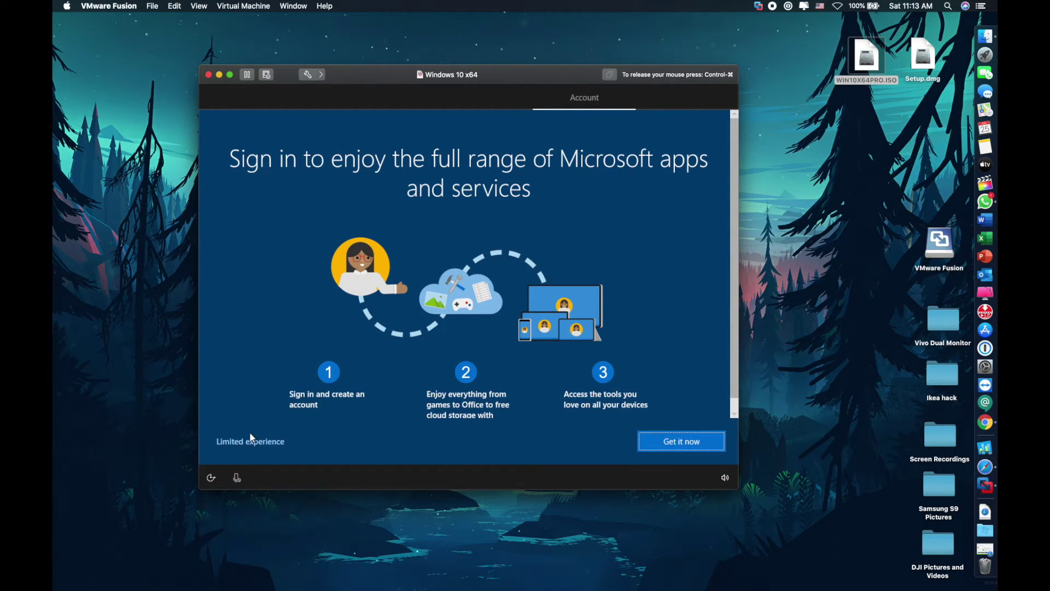
pyautogui.click(244, 440)
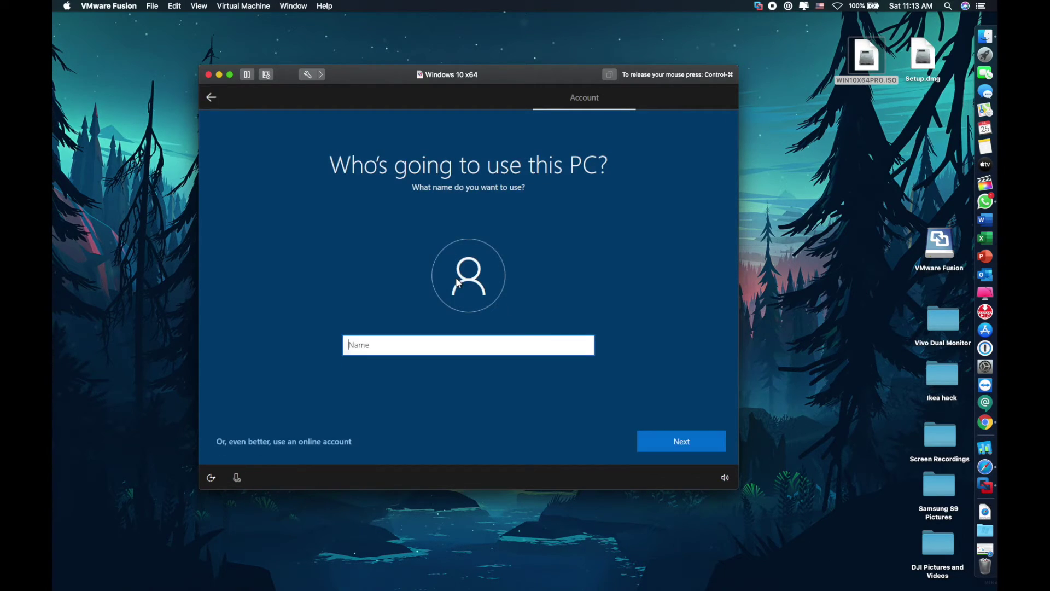
pyautogui.write('Admin')
pyautogui.click(647, 435)
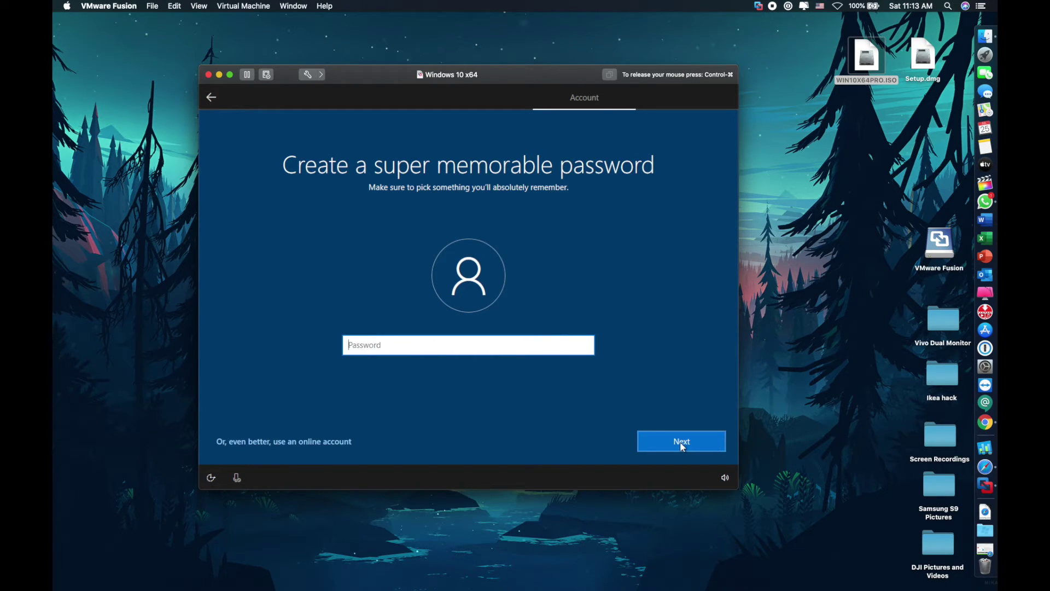
# Leave the password blank, then accept activity history, Cortana and default privacy settings
pyautogui.click(681, 442)
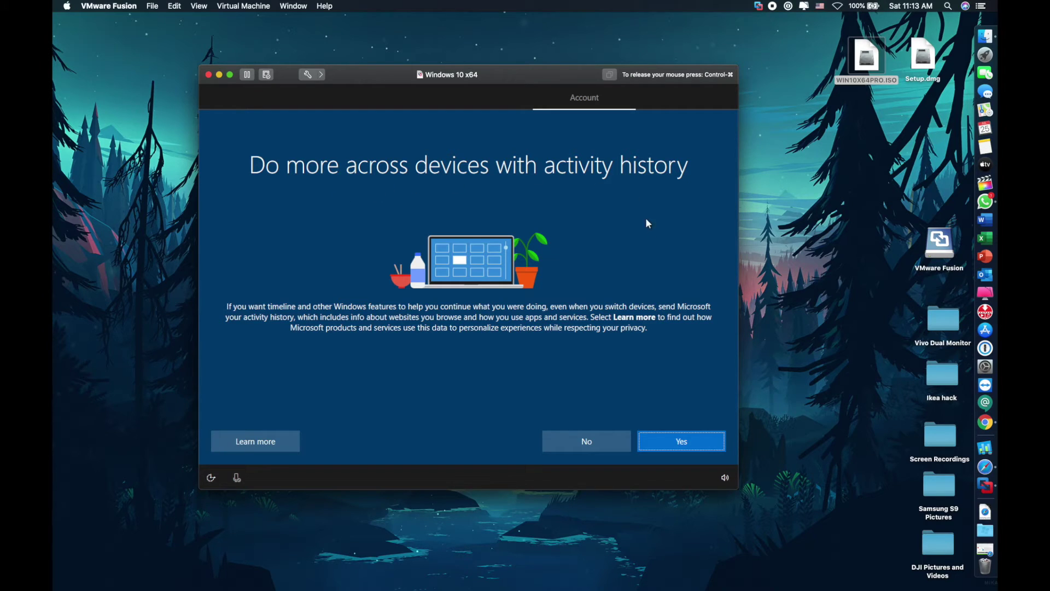
pyautogui.click(671, 444)
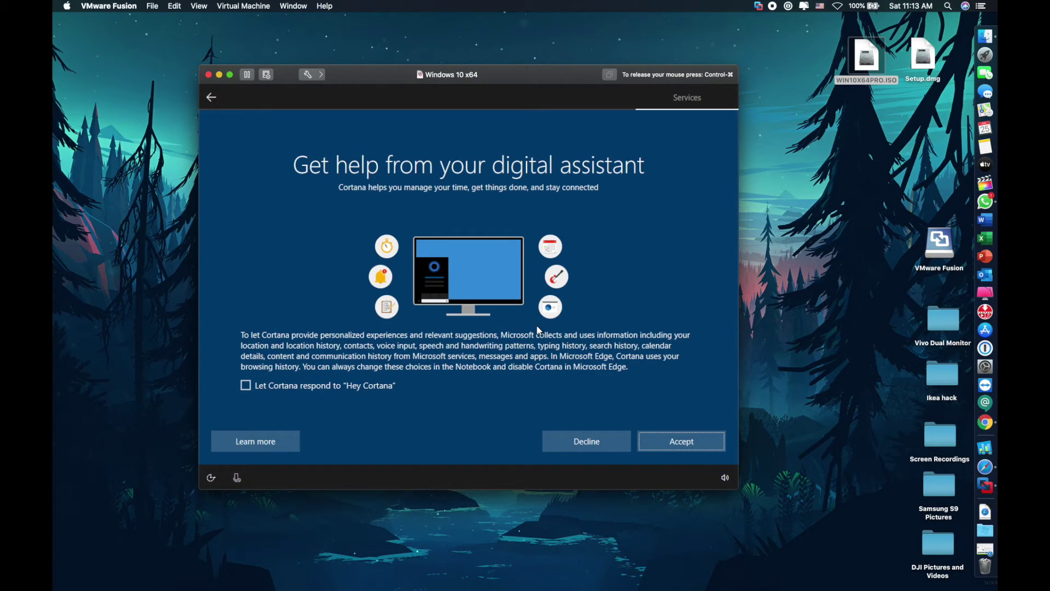
pyautogui.click(682, 442)
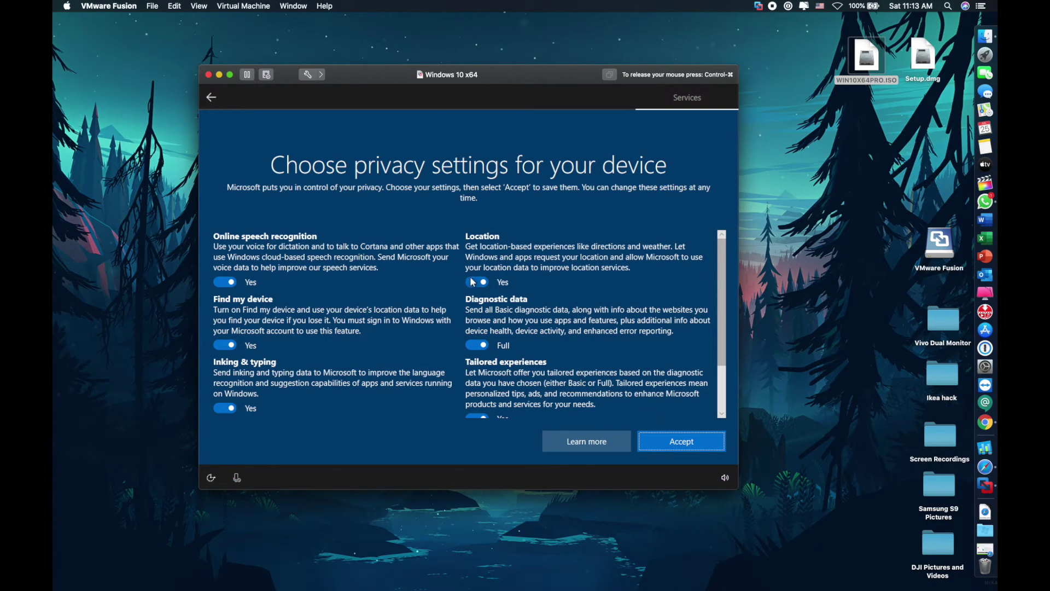
pyautogui.click(687, 446)
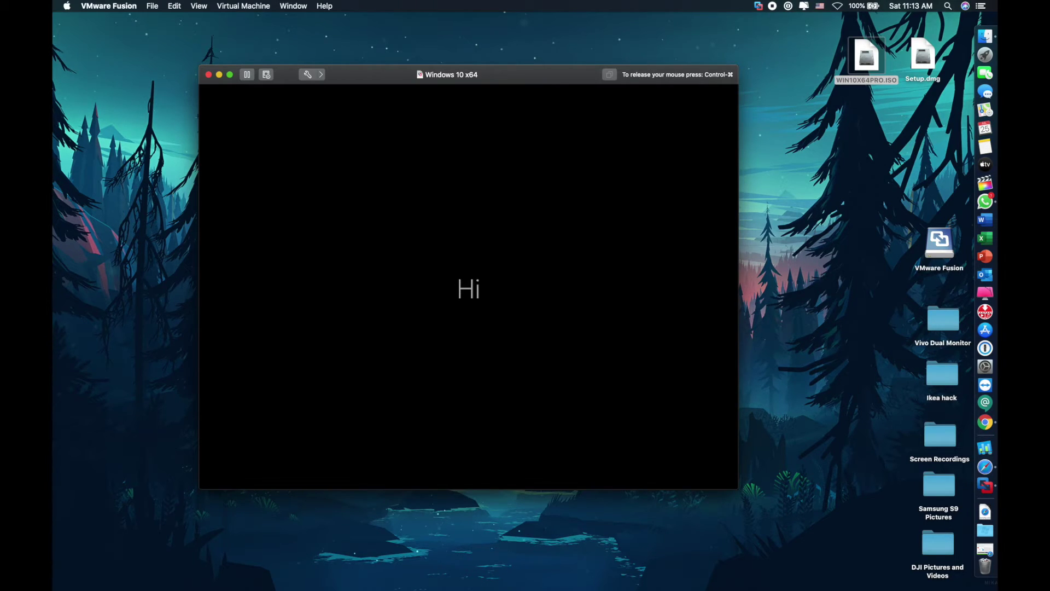
# Wait for Windows to reach its desktop, repositioning the VM window in the meantime
pyautogui.press('ctrl+super')
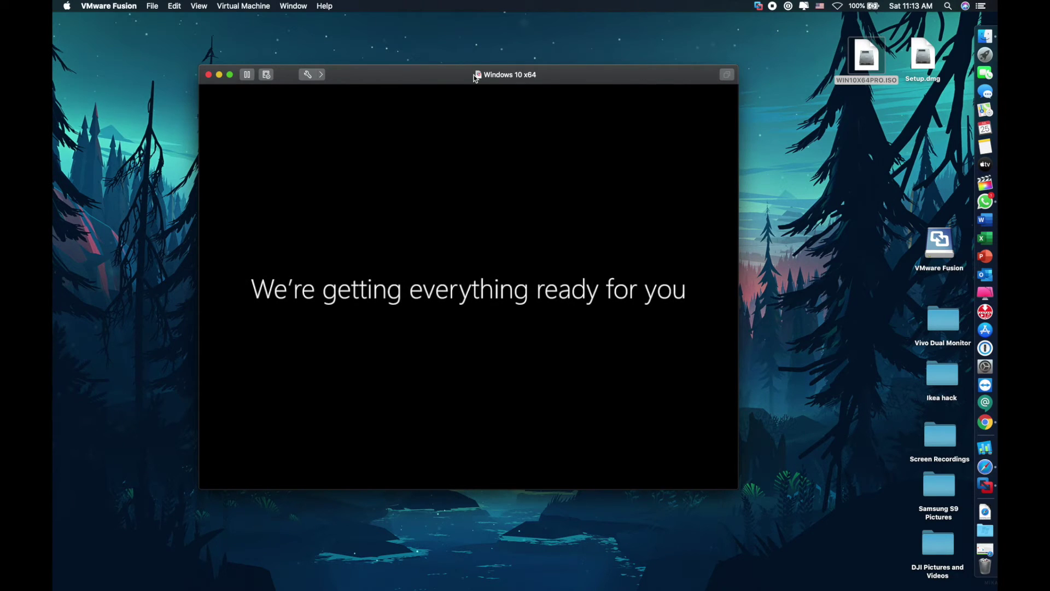
pyautogui.moveTo(464, 76); pyautogui.dragTo(384, 49)
pyautogui.click(385, 66)
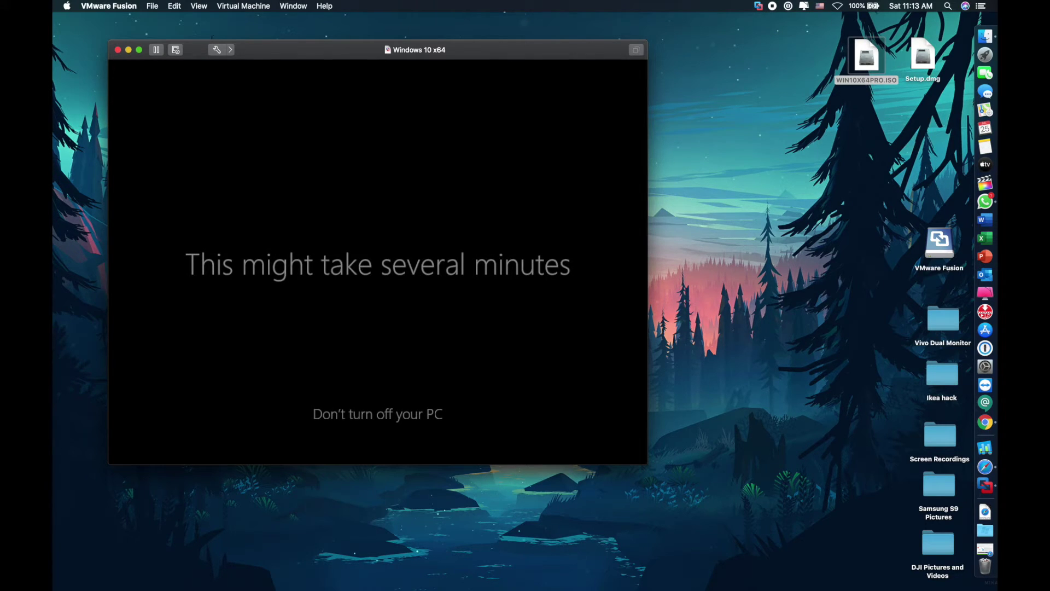
pyautogui.press('ctrl+super')
pyautogui.moveTo(355, 50); pyautogui.dragTo(318, 33)
pyautogui.click(265, 246)
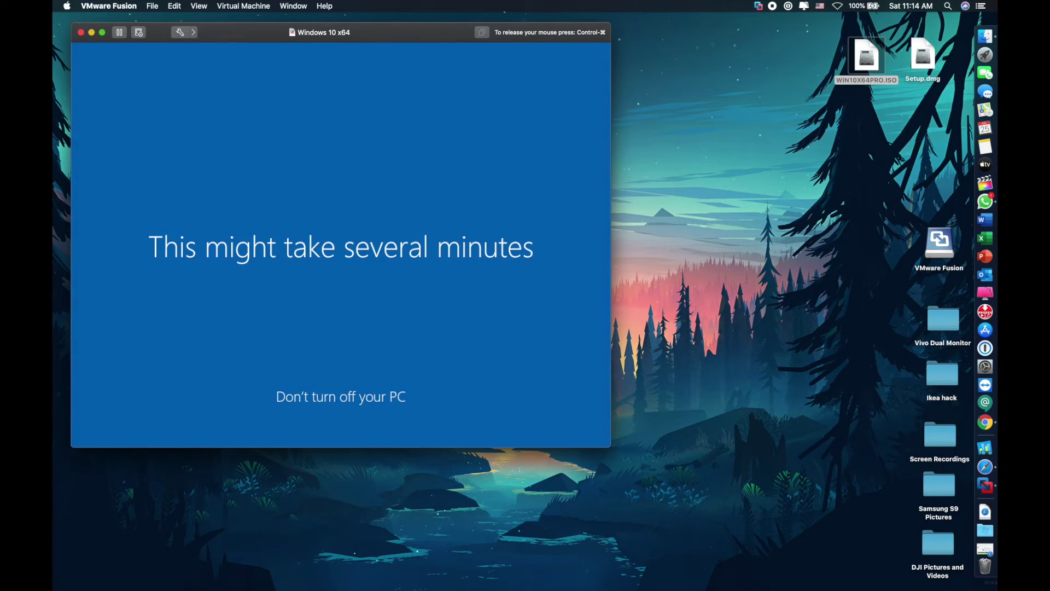
pyautogui.press('ctrl+super')
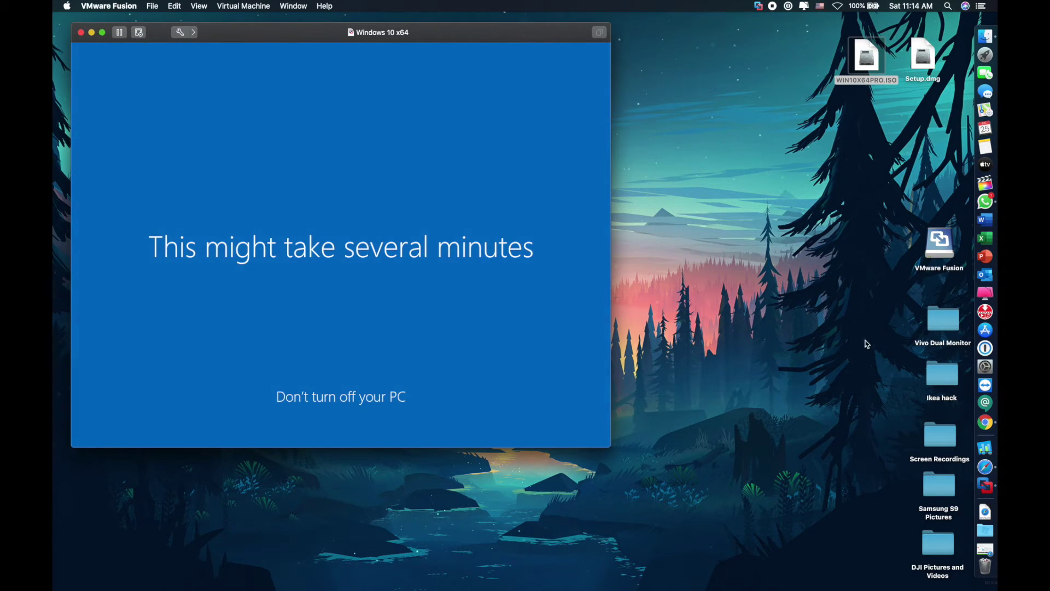
pyautogui.moveTo(299, 32); pyautogui.dragTo(298, 80)
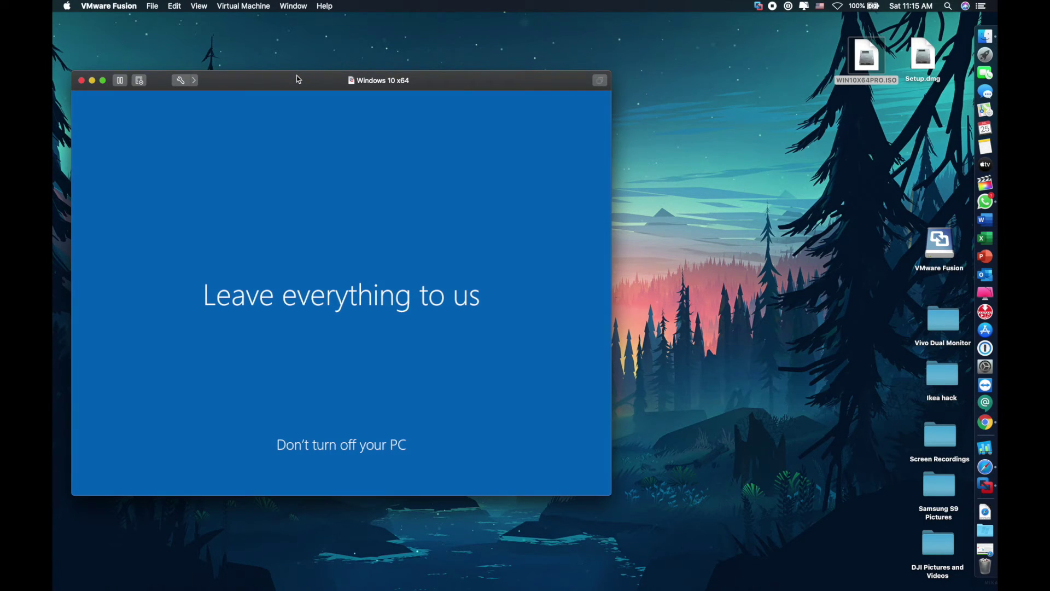
pyautogui.moveTo(299, 80); pyautogui.dragTo(456, 81)
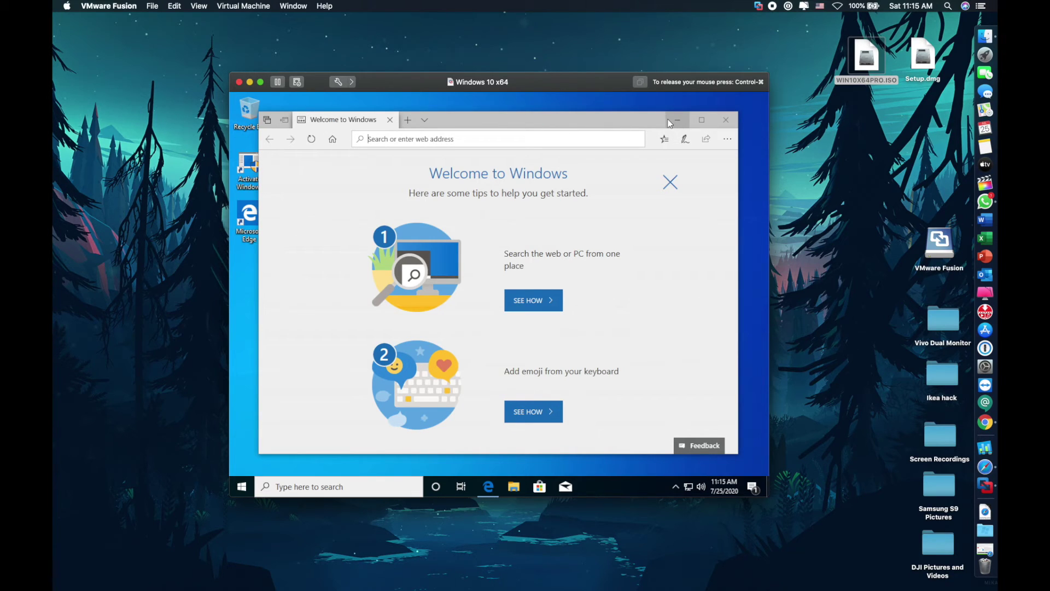
# Close Edge and view This PC's system properties to confirm Windows 10 Pro with 8 GB RAM
pyautogui.click(725, 120)
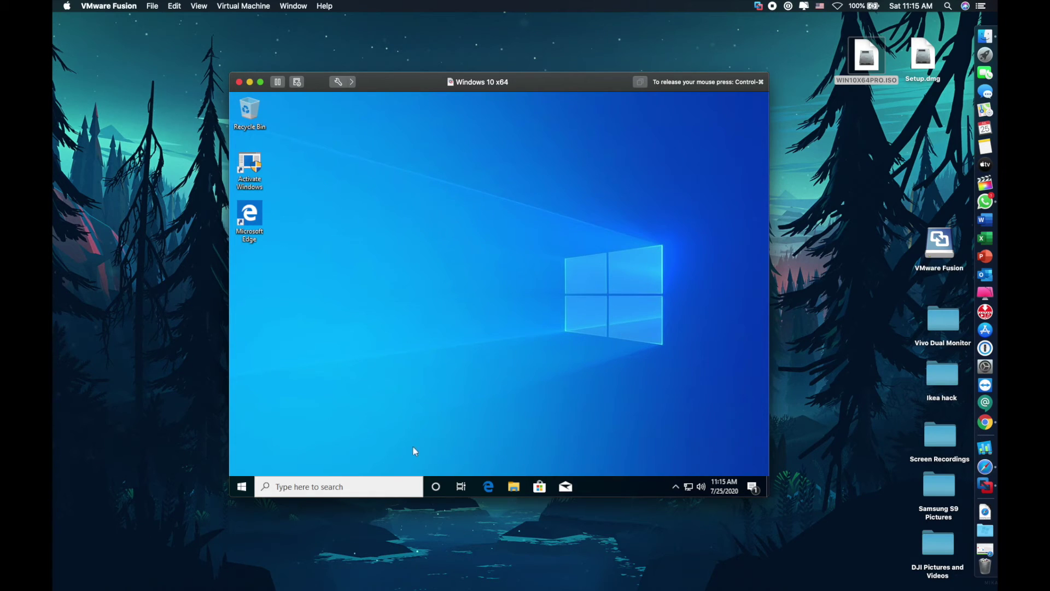
pyautogui.click(514, 486)
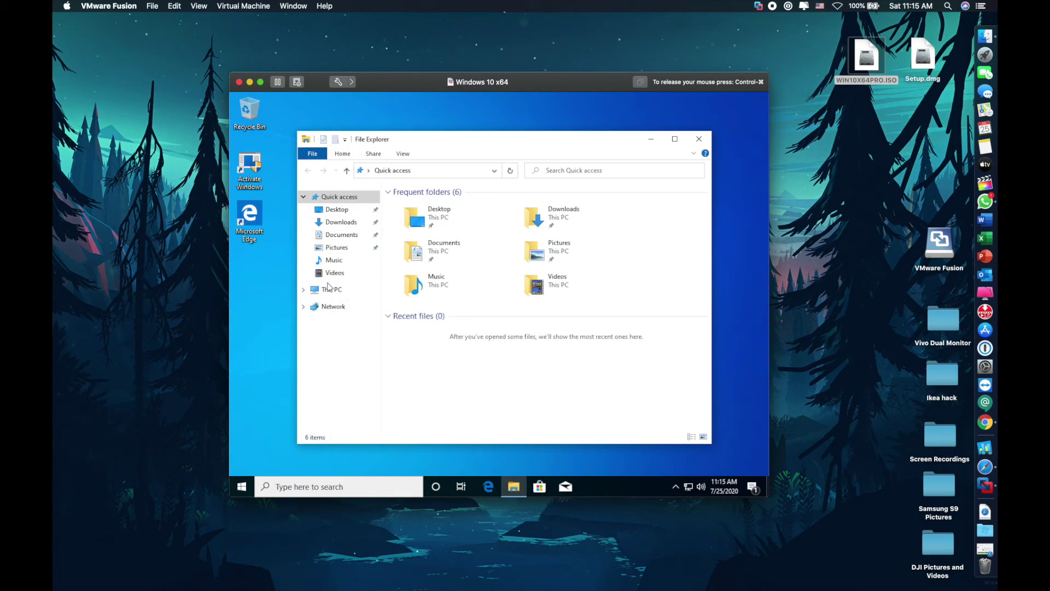
pyautogui.click(331, 290)
pyautogui.rightClick(332, 295)
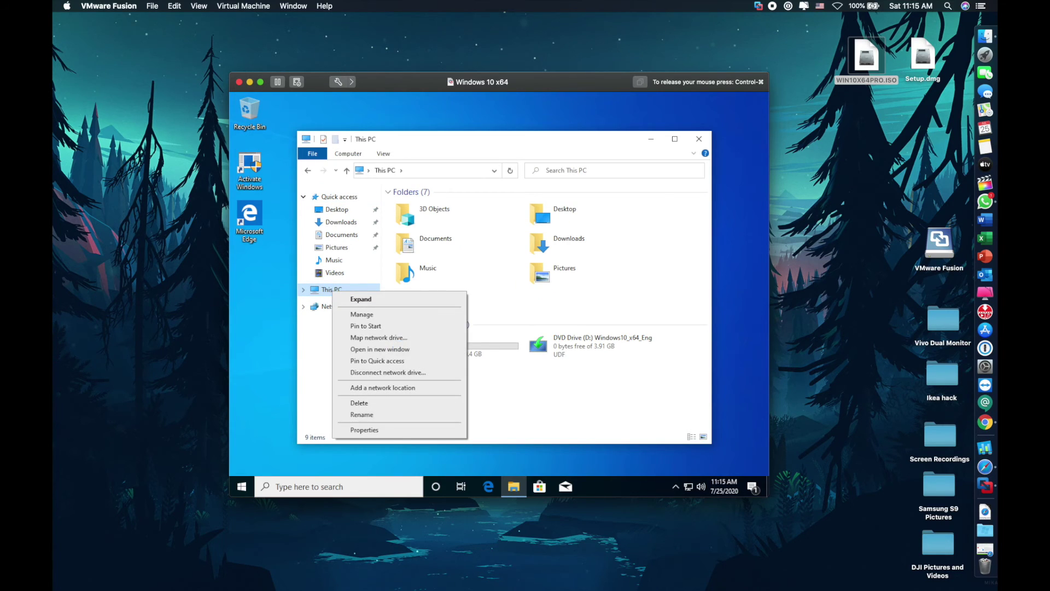
pyautogui.click(372, 431)
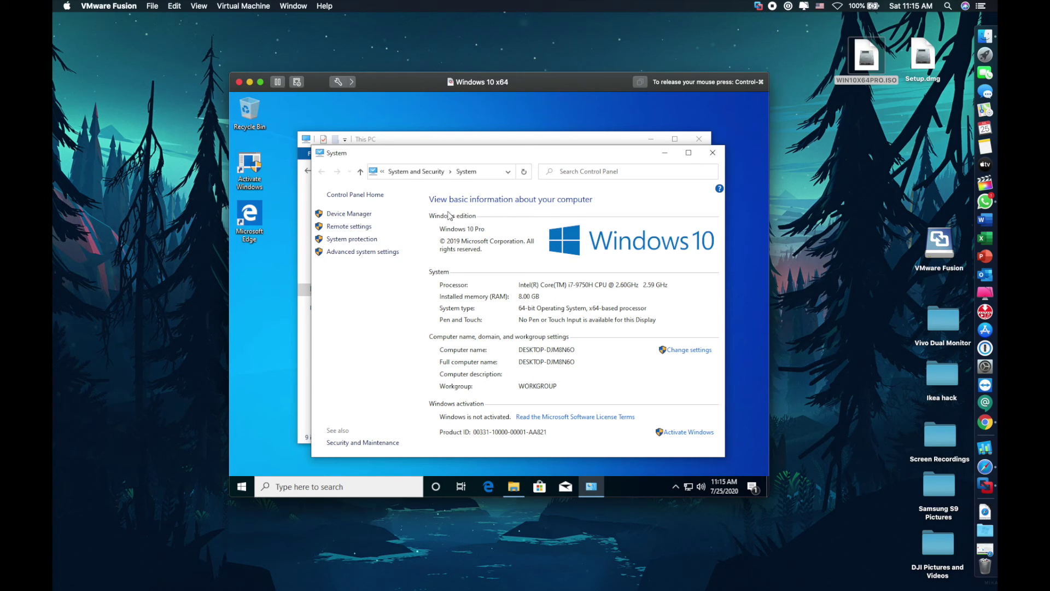
# Close System, check Local Disk (C:) space, and close File Explorer
pyautogui.click(702, 150)
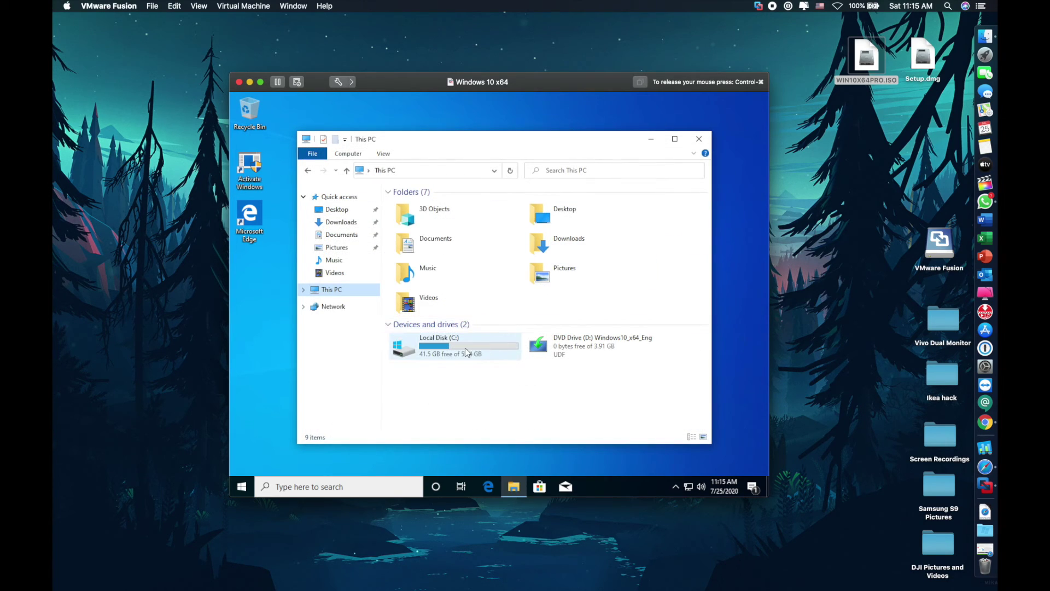
pyautogui.click(440, 356)
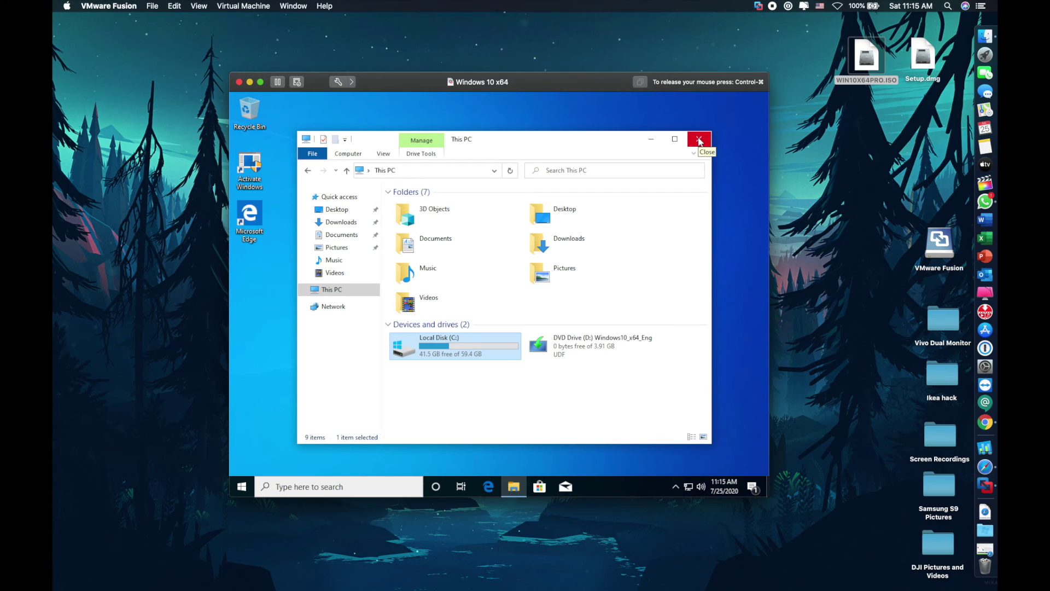
pyautogui.click(699, 140)
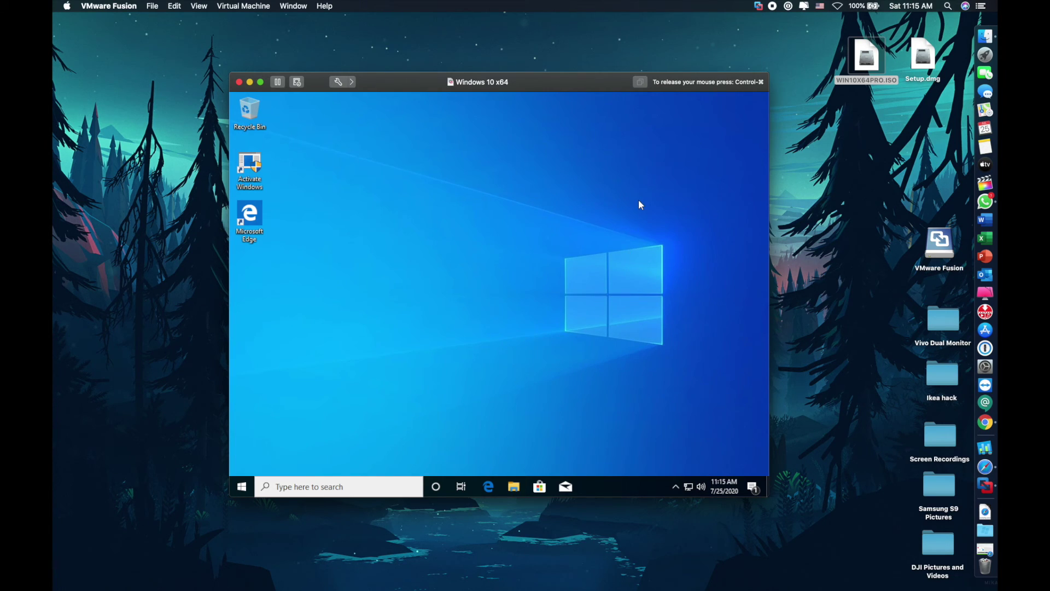